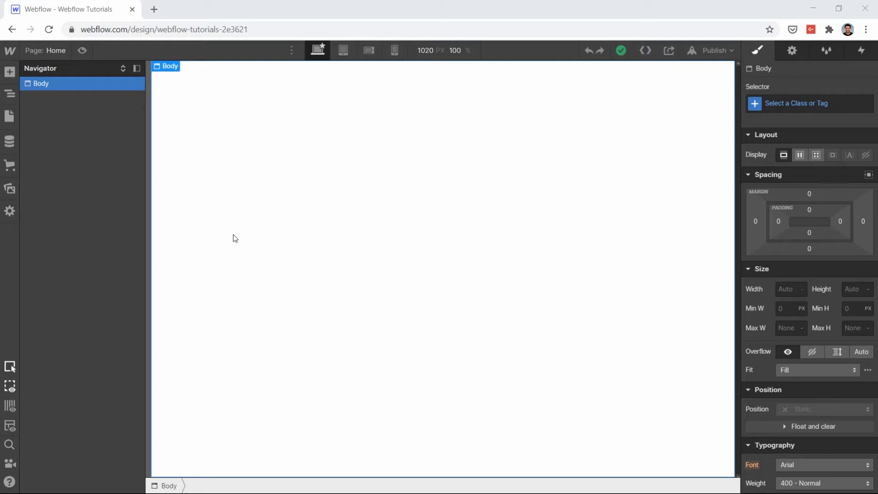
# - Open the CMS Collections panel and start a new collection next to the empty Blog Posts
pyautogui.click(9, 140)
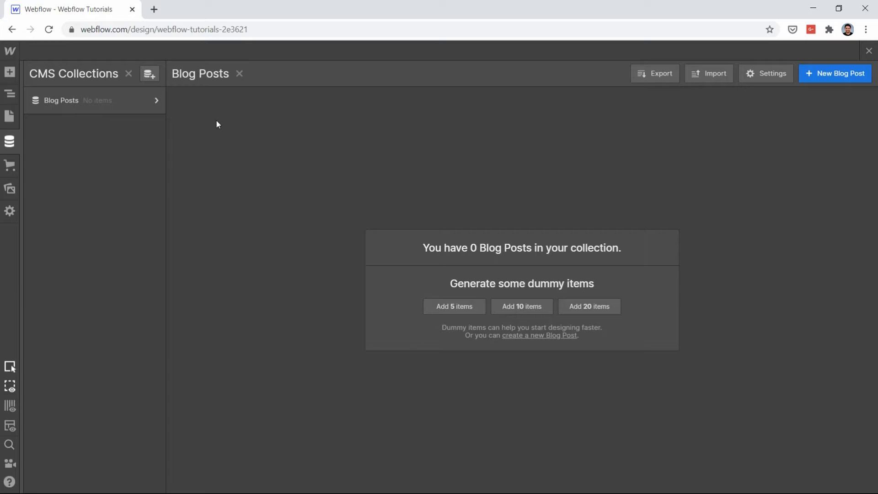
pyautogui.click(154, 80)
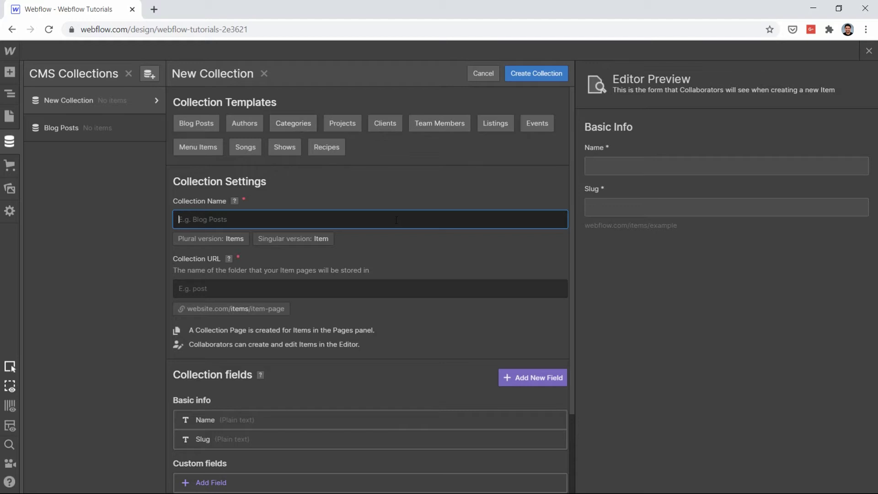
# - Create a collection named 'Tags' with URL tags
pyautogui.write('Tags')
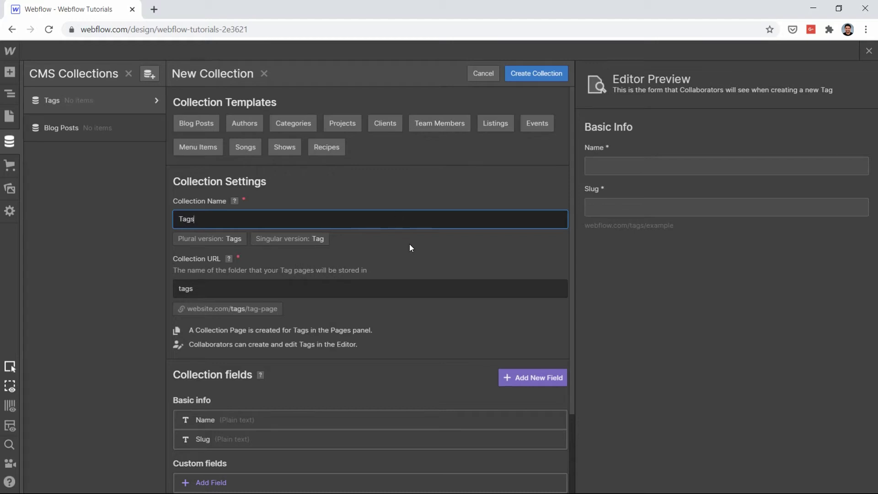
pyautogui.scroll(-2, 409, 247)
pyautogui.moveTo(220, 326)
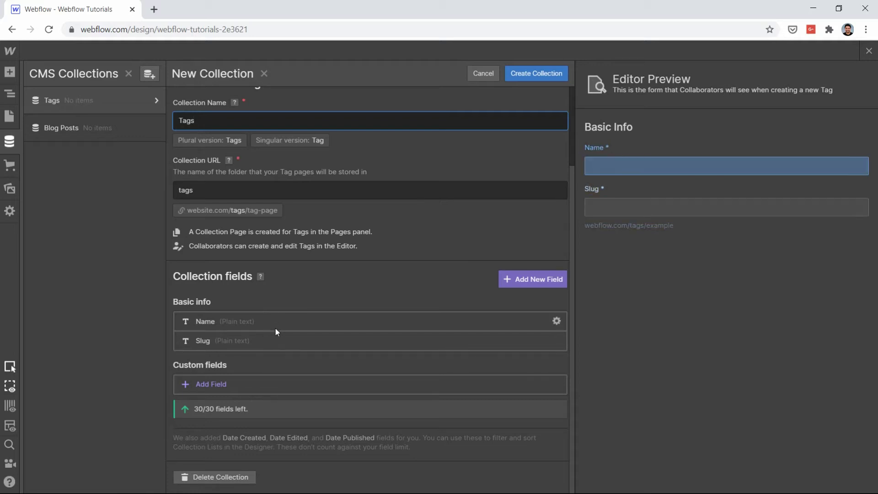
pyautogui.click(530, 75)
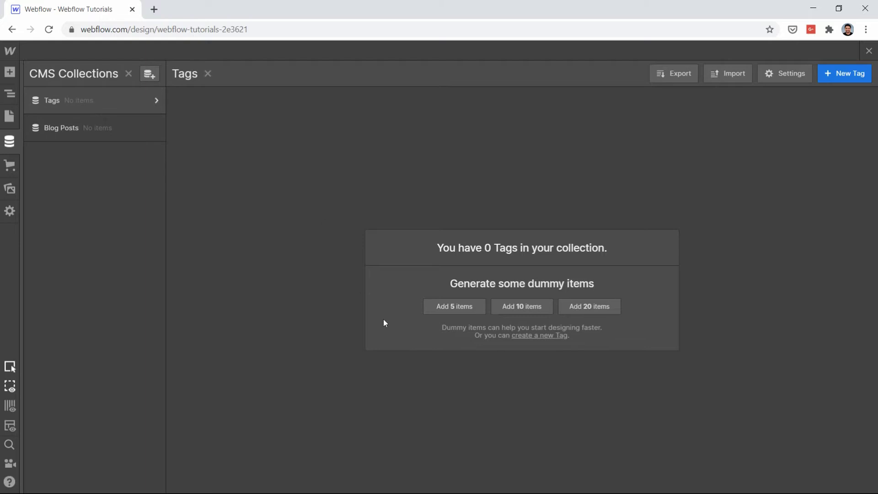
# - Add the tags WordPress and Webflow to the Tags collection
pyautogui.click(834, 78)
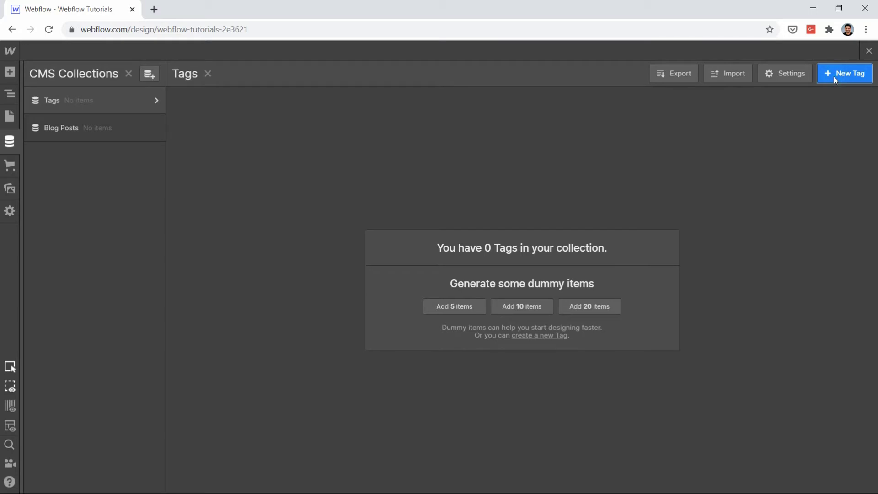
pyautogui.write('WordPRes')
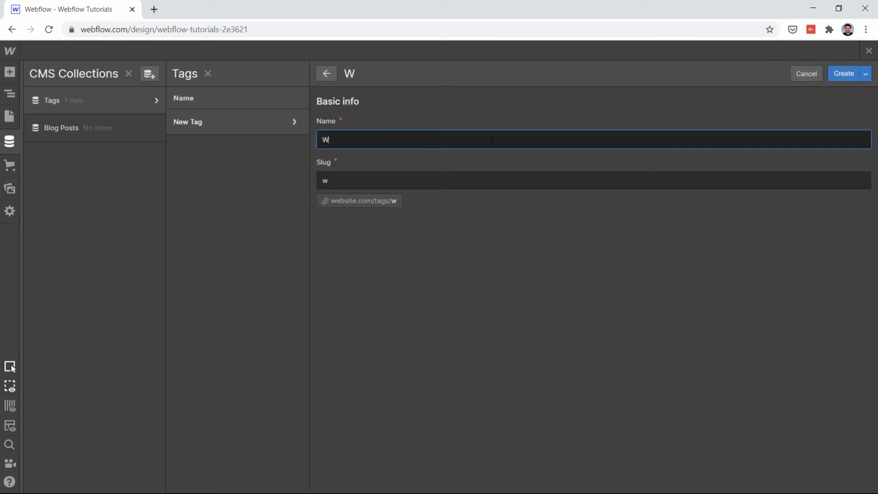
pyautogui.press('BackSpace')
pyautogui.press('BackSpace')
pyautogui.press('BackSpace')
pyautogui.write('ress')
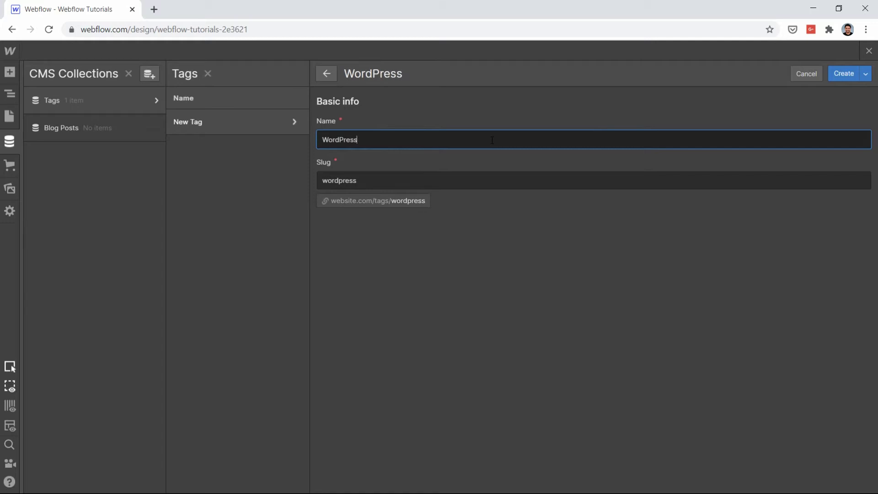
pyautogui.press('Return')
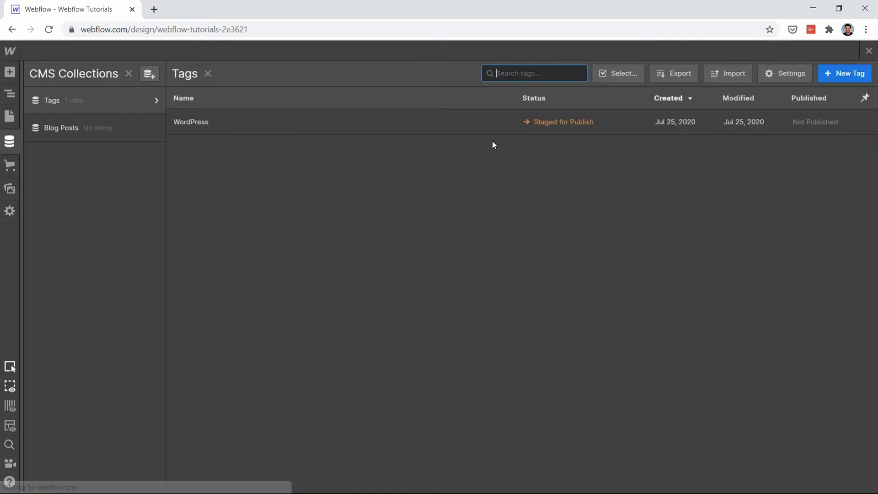
pyautogui.click(847, 74)
pyautogui.write('We')
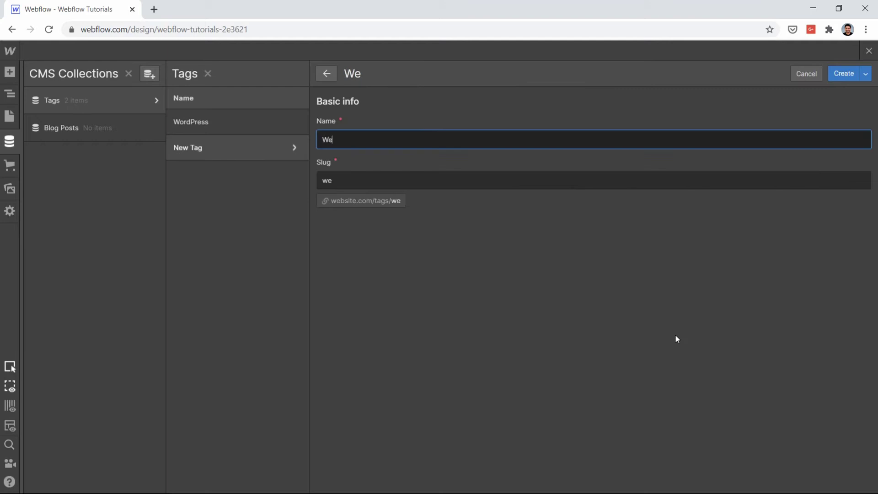
pyautogui.write('bflow')
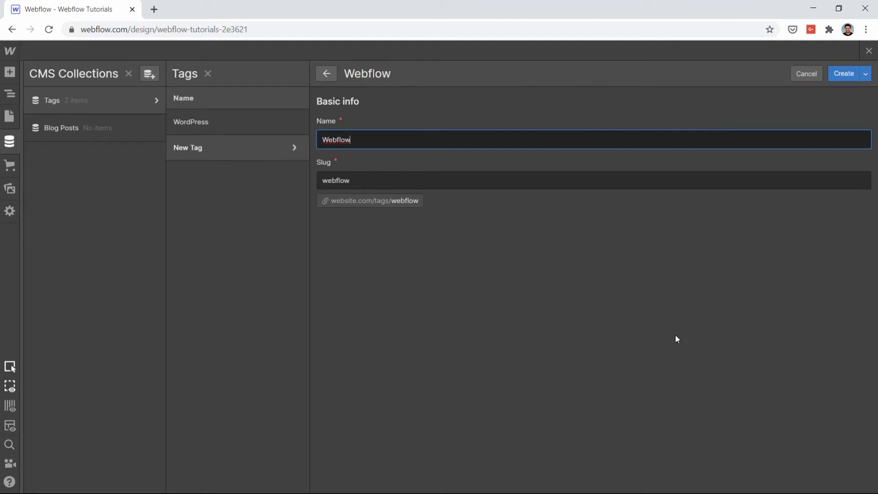
pyautogui.press('Return')
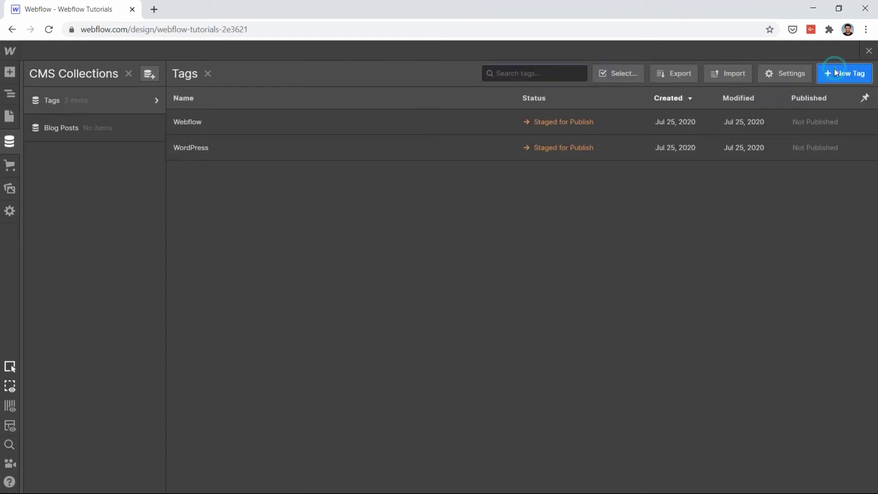
# - Add the tags Elementor and Ruby on Rails
pyautogui.click(834, 69)
pyautogui.write('Elementor')
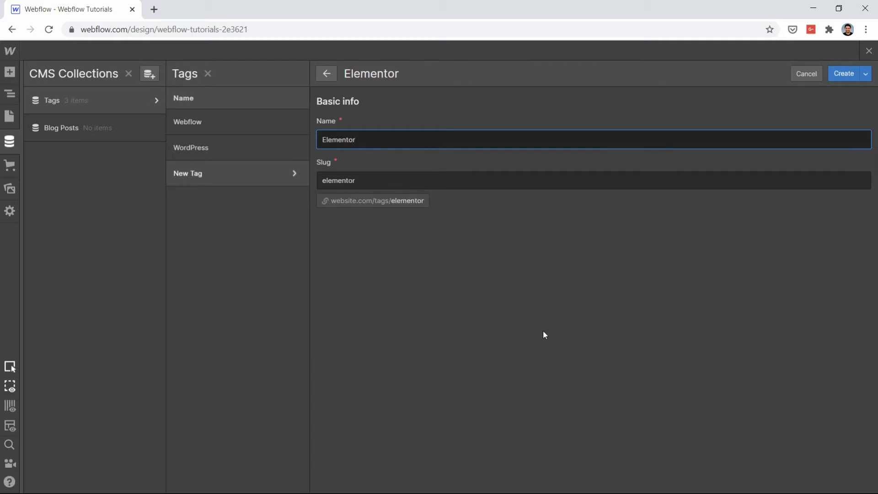
pyautogui.press('Return')
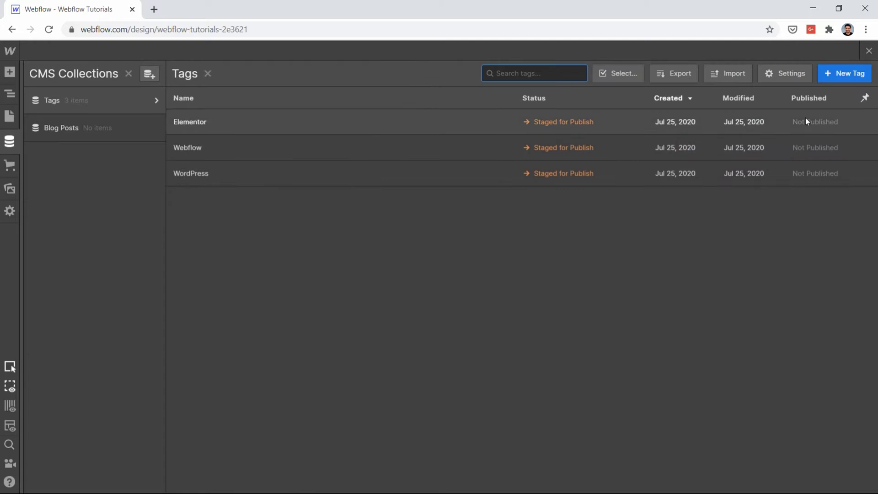
pyautogui.click(839, 74)
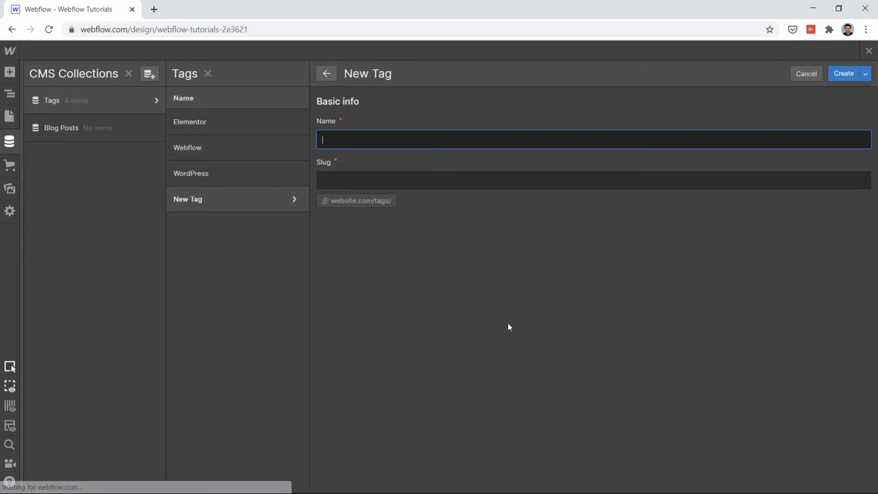
pyautogui.write('Ruby ')
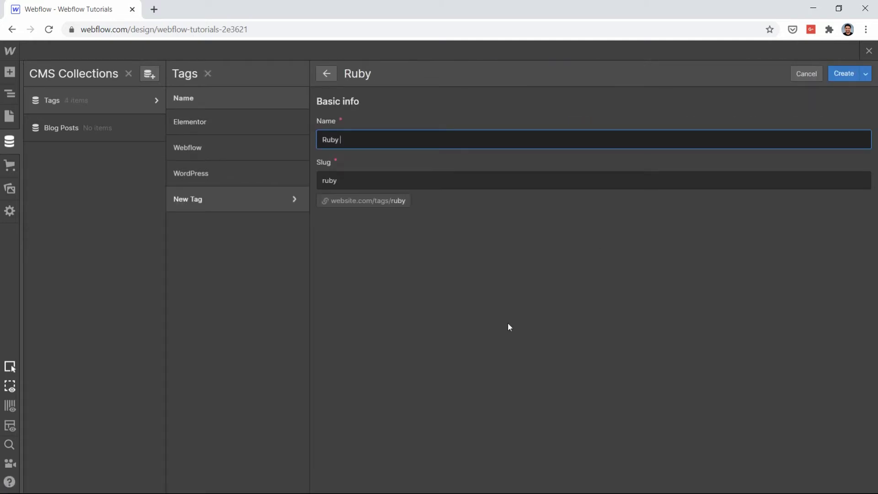
pyautogui.write('on Rails')
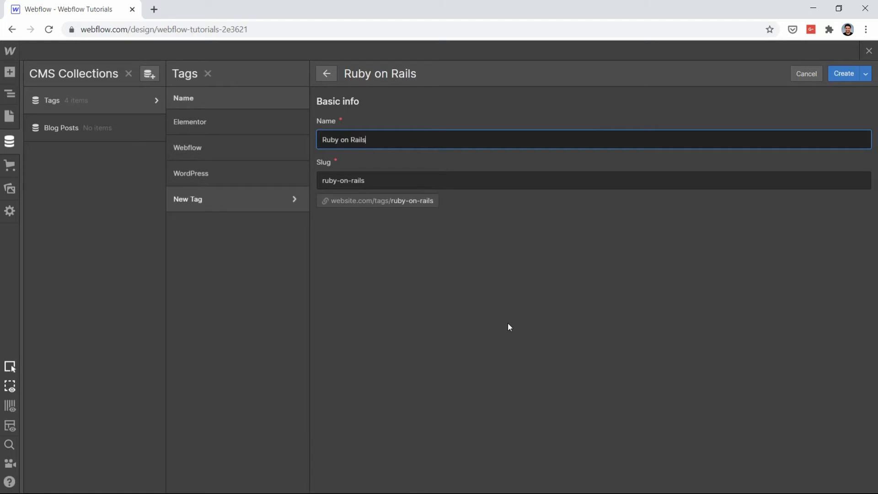
pyautogui.press('Return')
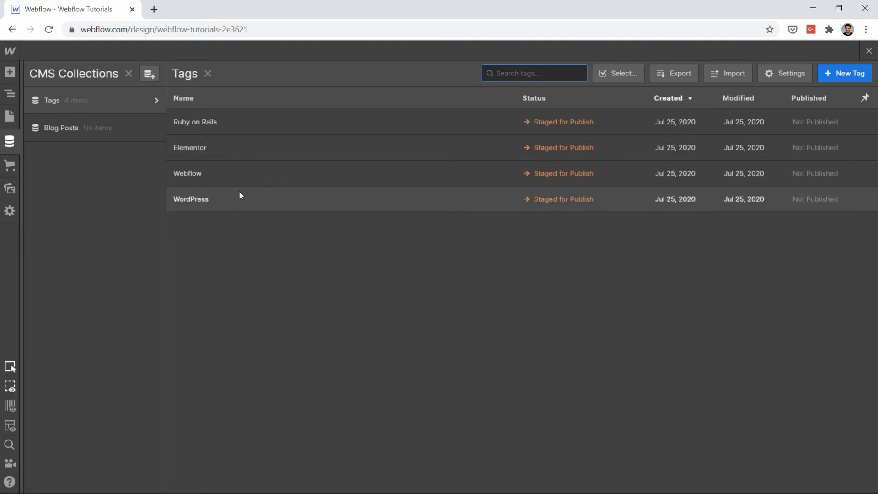
pyautogui.click(241, 231)
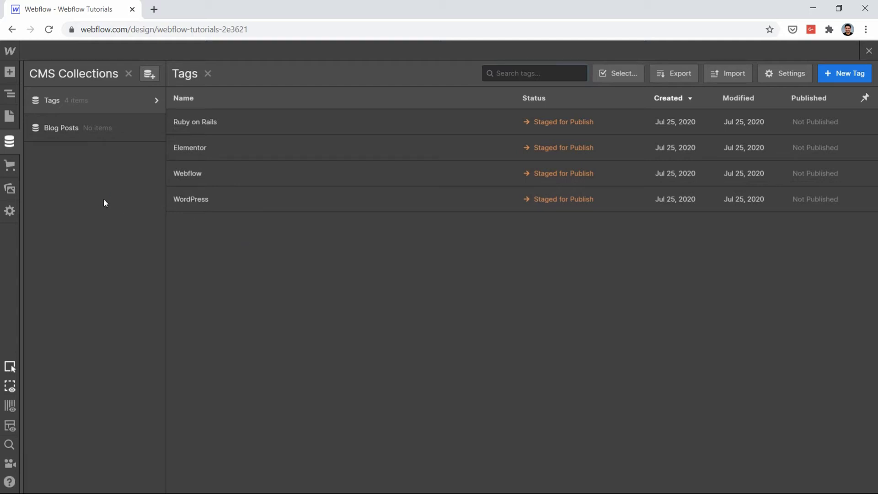
# - Create a collection named 'Categories' with URL categories
pyautogui.click(151, 77)
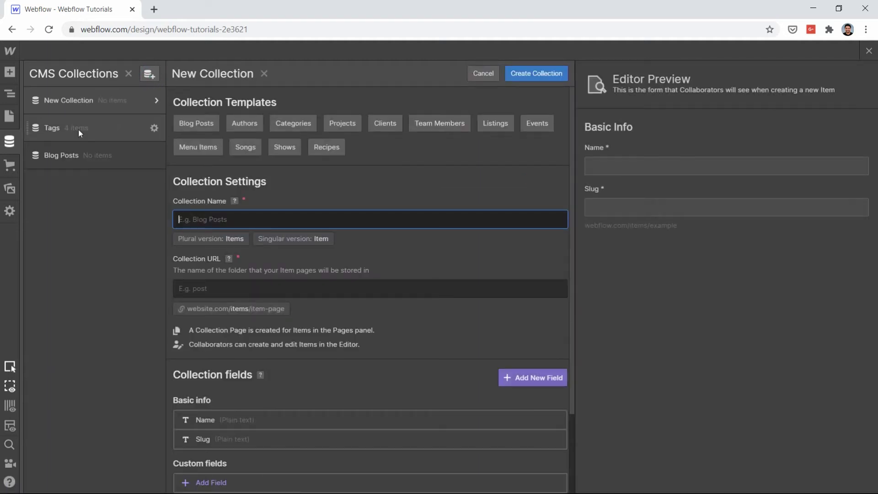
pyautogui.click(402, 220)
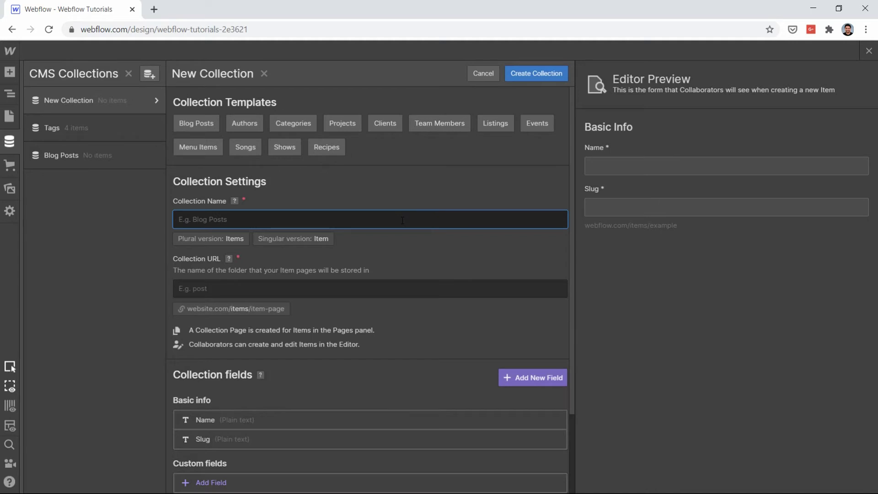
pyautogui.write('Cat')
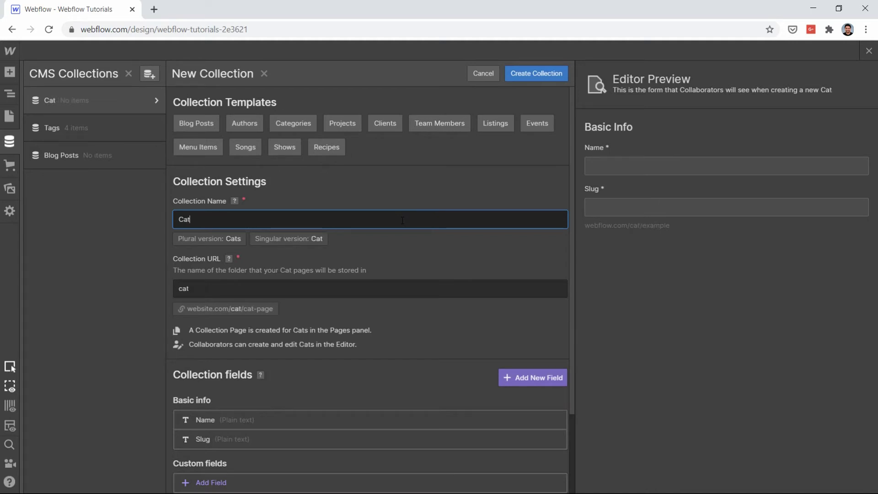
pyautogui.write('egories')
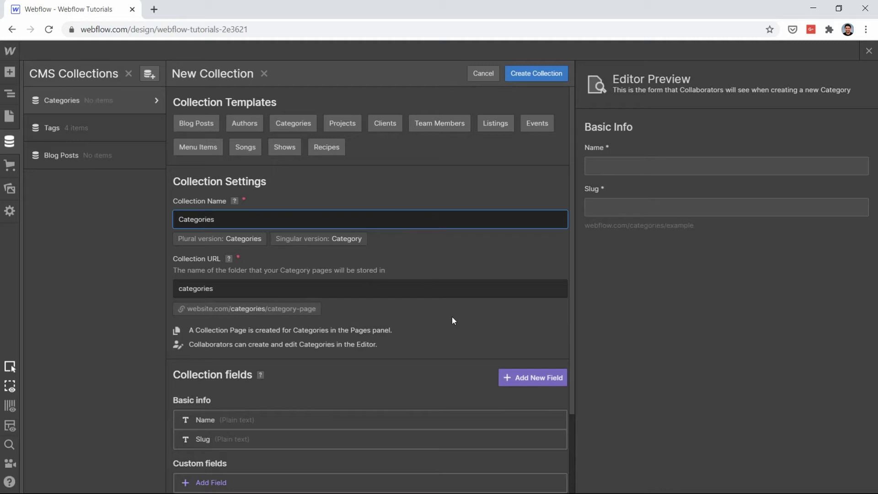
pyautogui.scroll(-2, 452, 317)
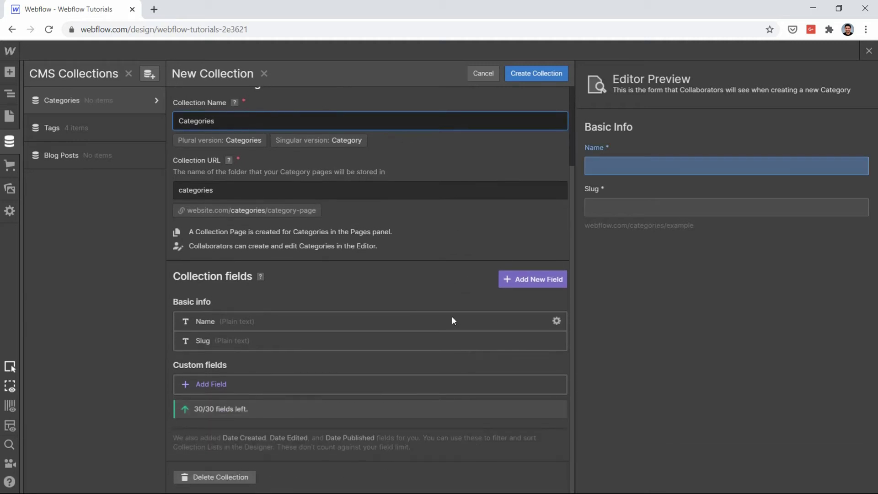
pyautogui.press('BackSpace')
pyautogui.write('s')
pyautogui.click(536, 80)
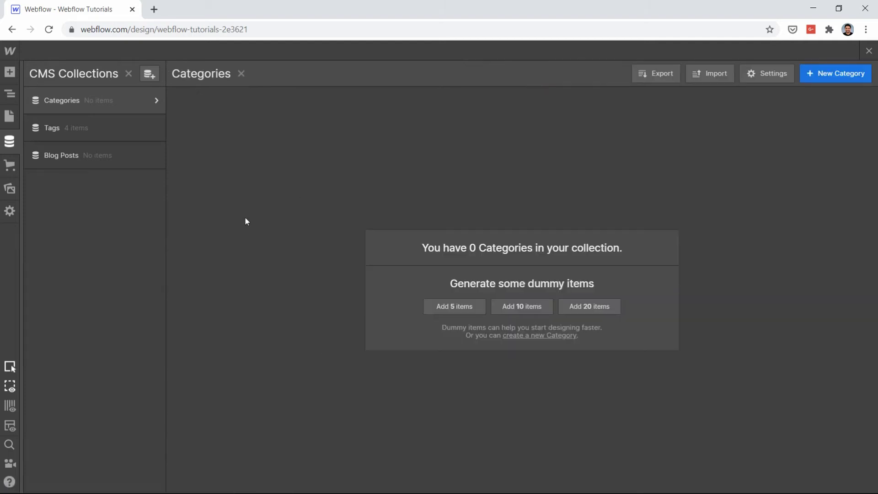
# - Add the categories Design and Tech, then return to the Tags collection
pyautogui.click(831, 73)
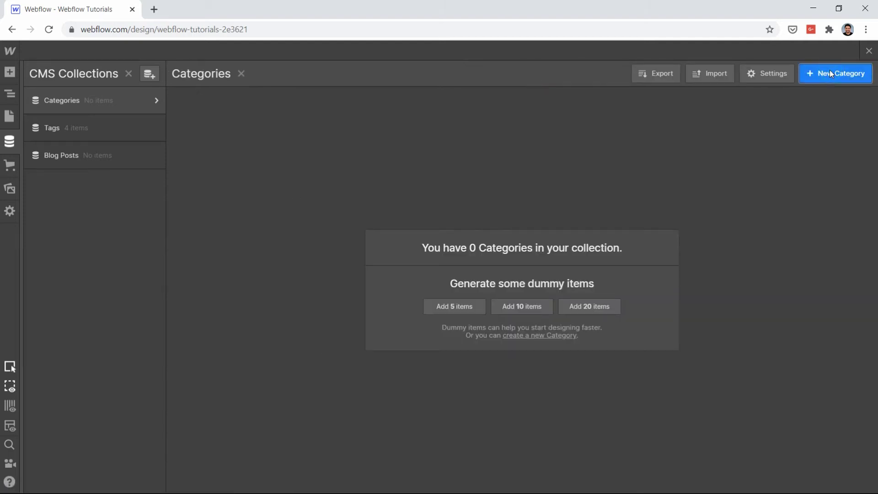
pyautogui.write('Design')
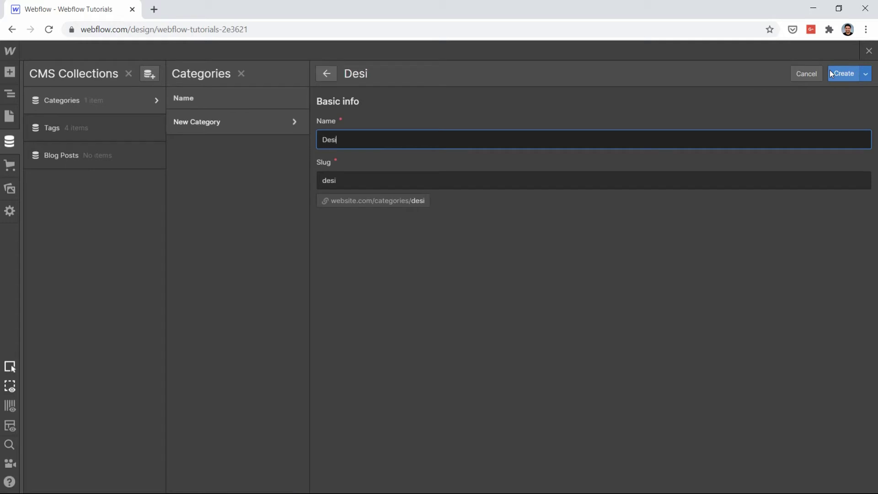
pyautogui.click(831, 73)
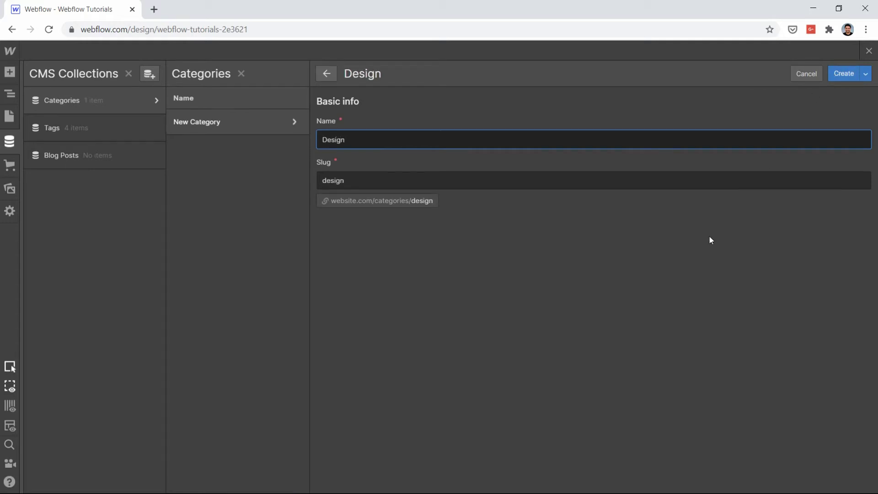
pyautogui.click(834, 74)
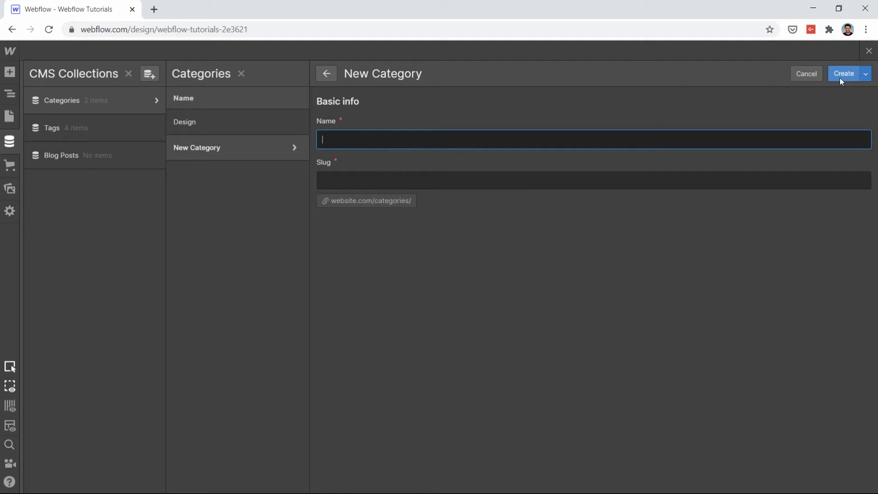
pyautogui.write('Tech')
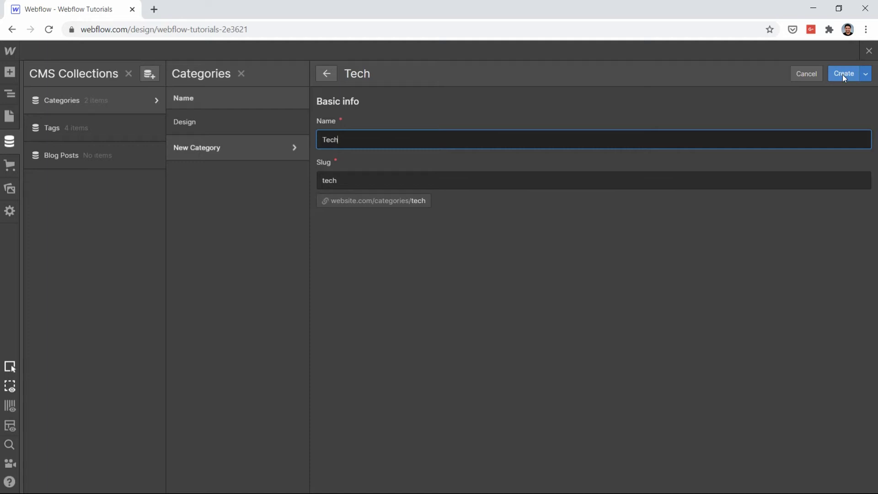
pyautogui.click(842, 75)
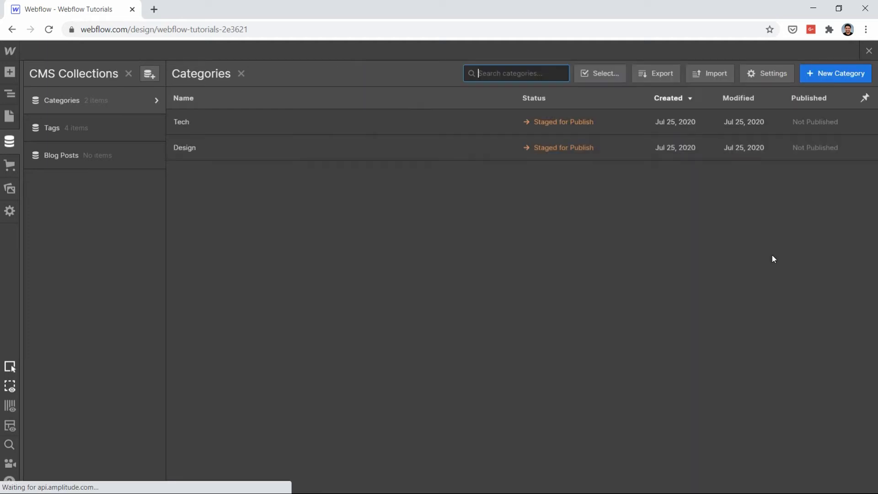
pyautogui.click(62, 120)
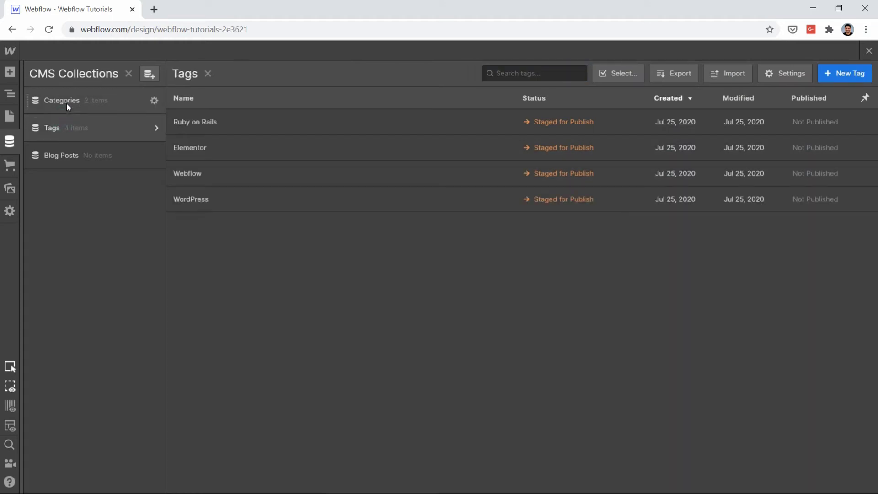
# - Add the tags Figma and Adobe XD, bringing Tags to six items
pyautogui.click(67, 103)
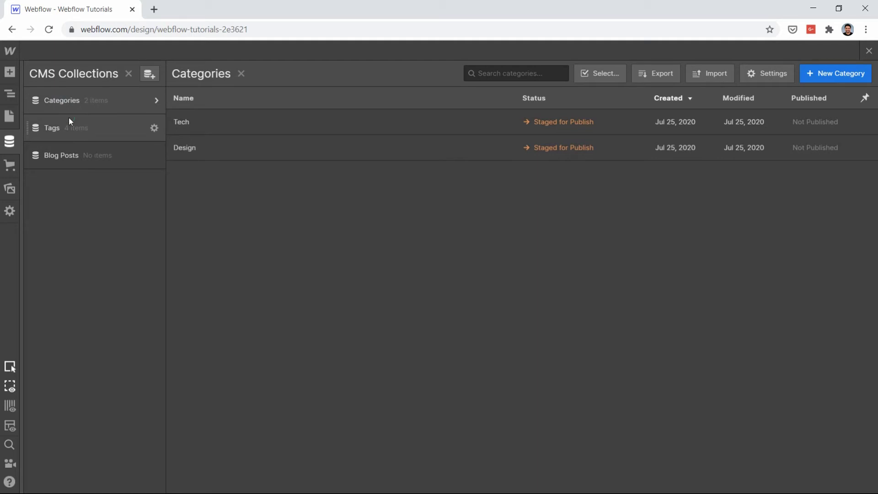
pyautogui.click(69, 119)
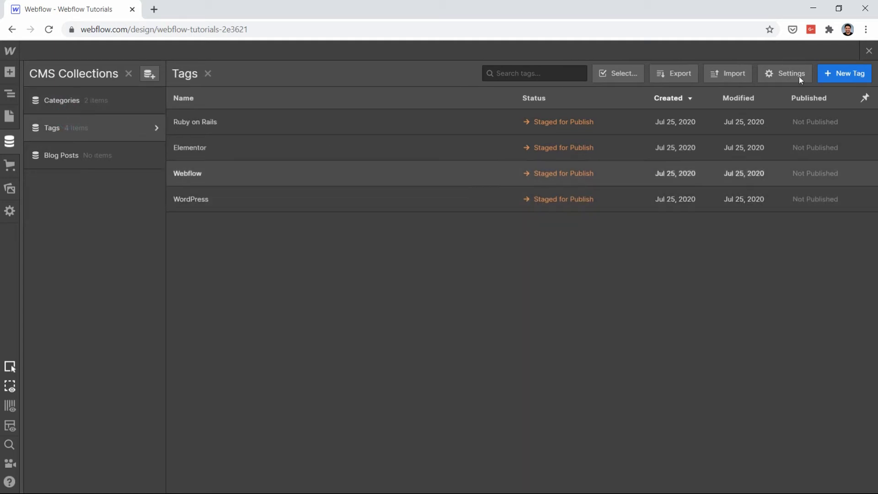
pyautogui.click(838, 73)
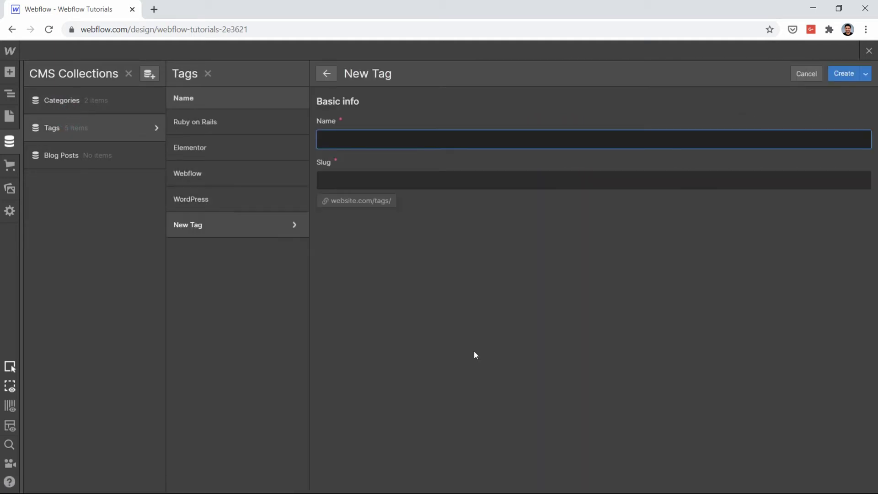
pyautogui.write('Figma')
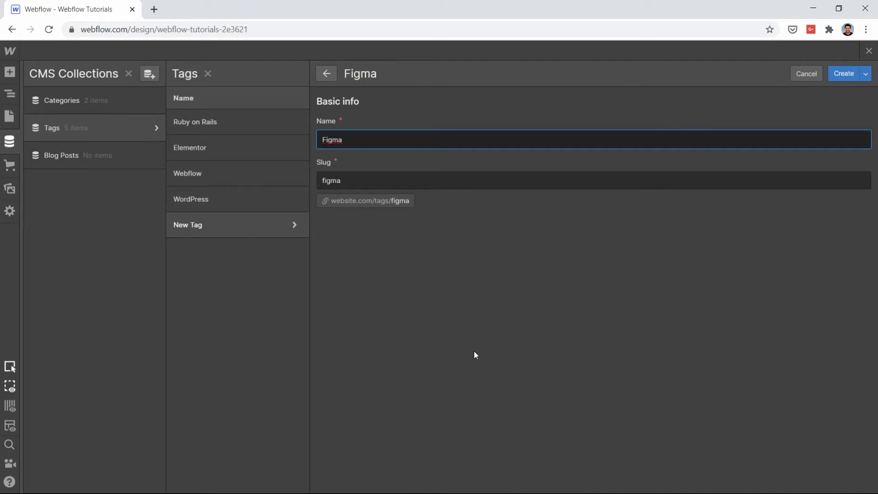
pyautogui.press('Return')
pyautogui.click(832, 77)
pyautogui.write('Adobe XD')
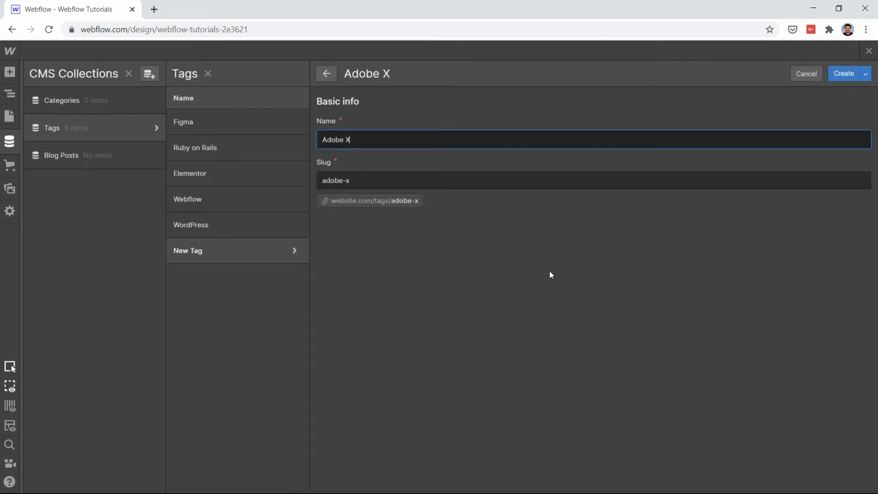
pyautogui.click(841, 74)
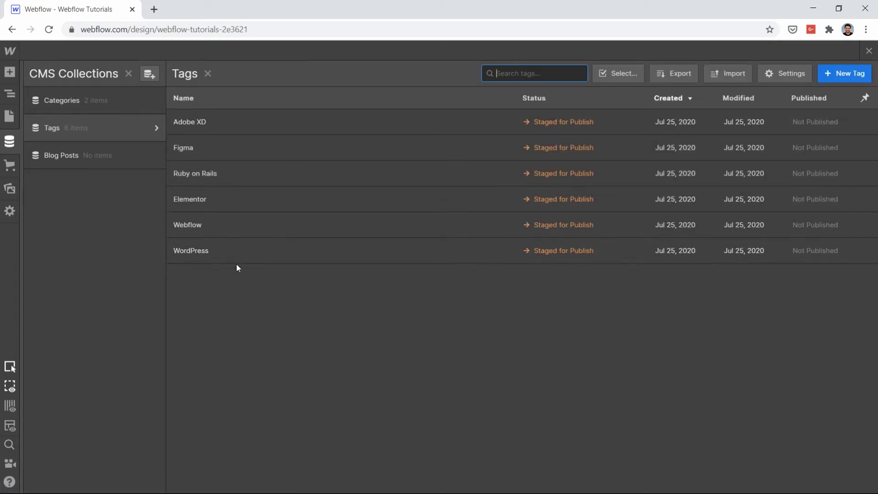
# - Look through Categories, Tags and the empty Blog Posts, then close and reopen the CMS panel
pyautogui.click(91, 106)
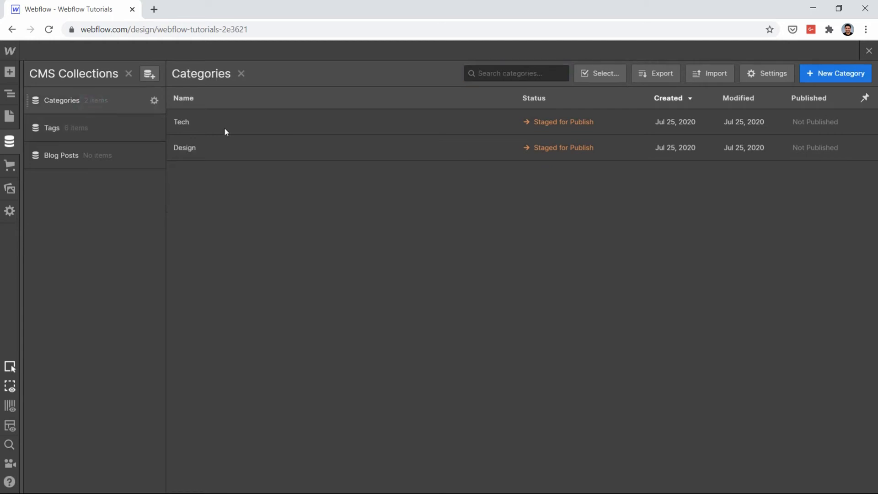
pyautogui.click(92, 133)
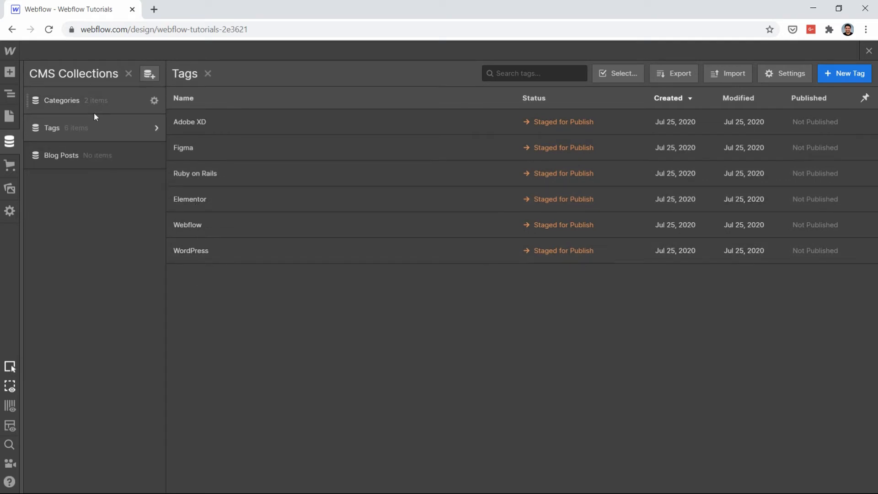
pyautogui.click(115, 154)
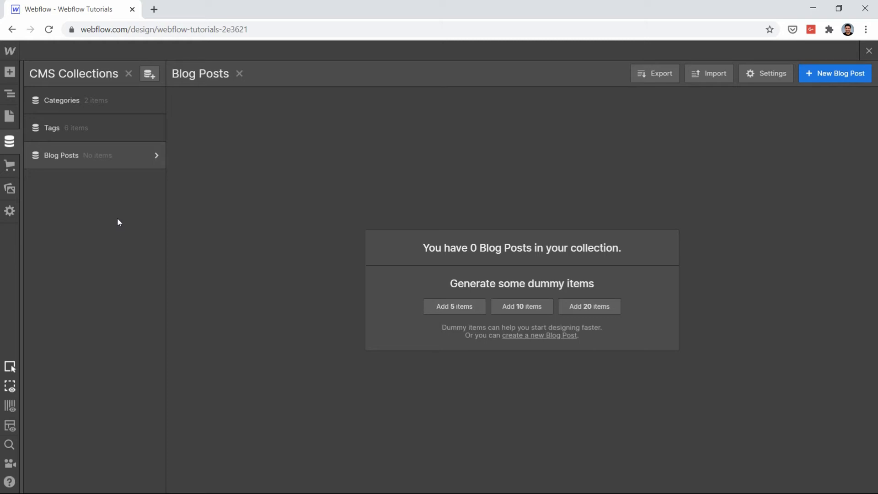
pyautogui.click(9, 142)
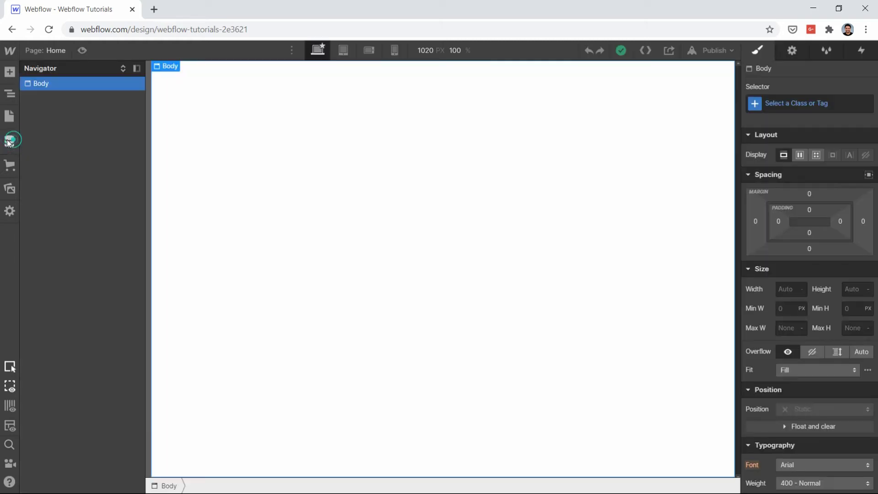
pyautogui.click(14, 142)
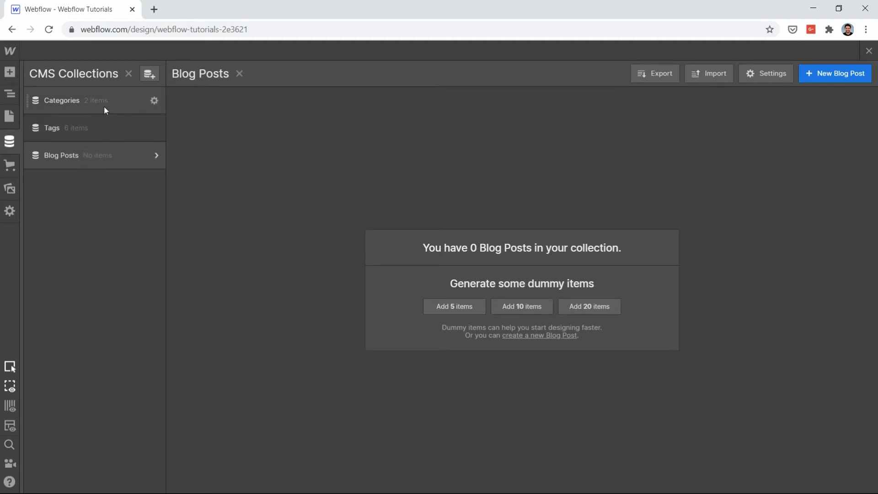
# - Reorder the collections to Blog Posts, Categories, Tags and open Blog Posts
pyautogui.click(154, 101)
pyautogui.scroll(-1, 388, 252)
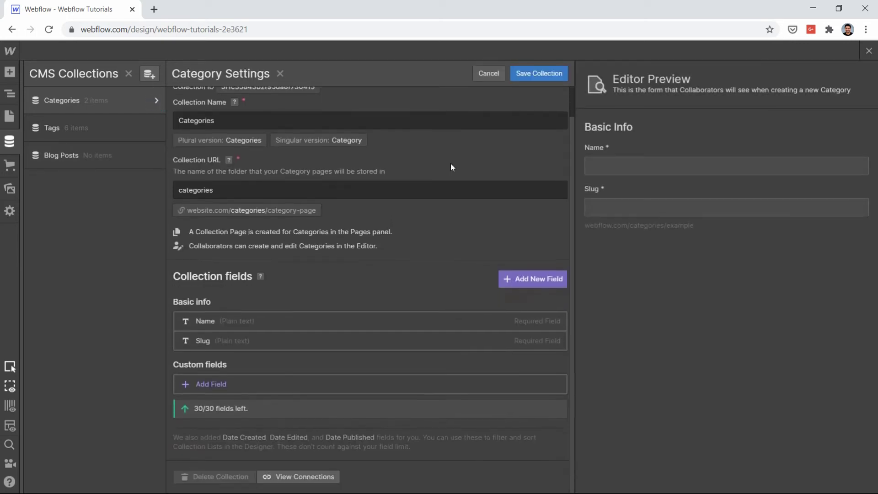
pyautogui.click(487, 73)
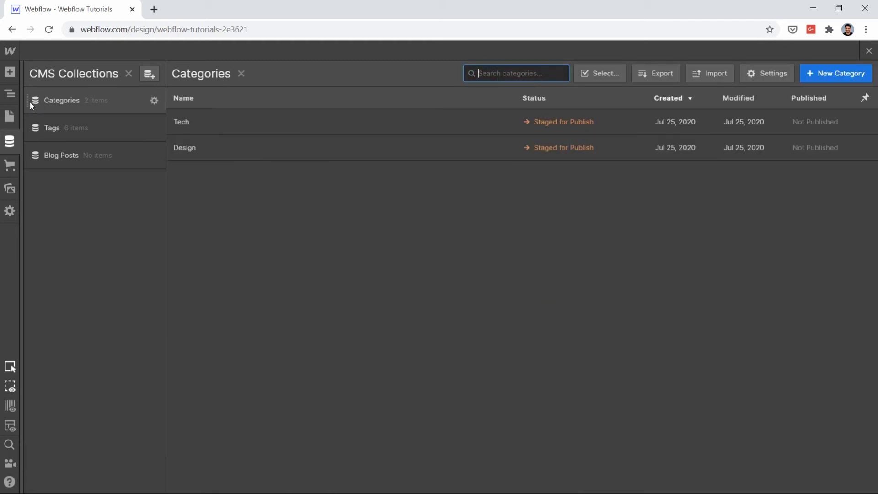
pyautogui.moveTo(26, 97); pyautogui.dragTo(28, 155)
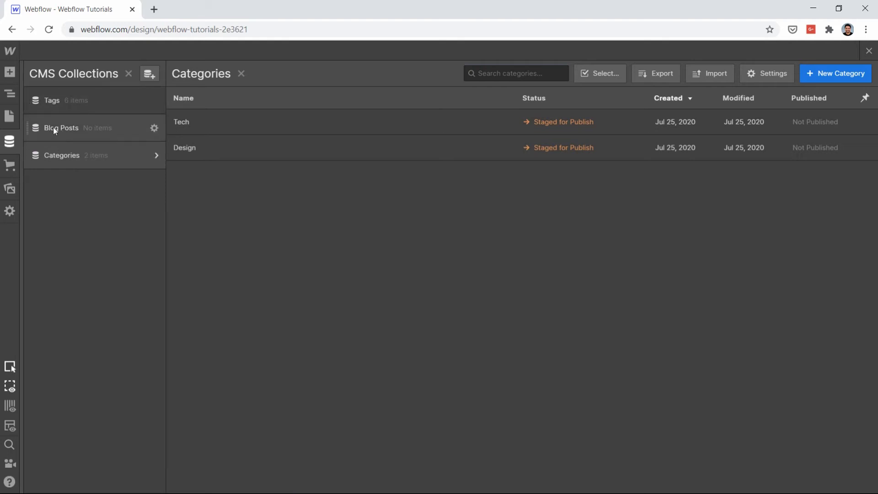
pyautogui.moveTo(26, 128); pyautogui.dragTo(29, 94)
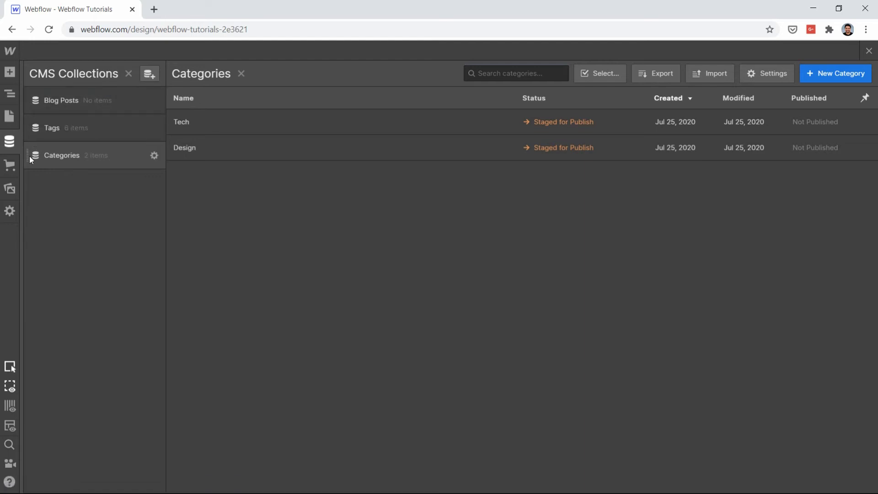
pyautogui.moveTo(25, 157); pyautogui.dragTo(26, 127)
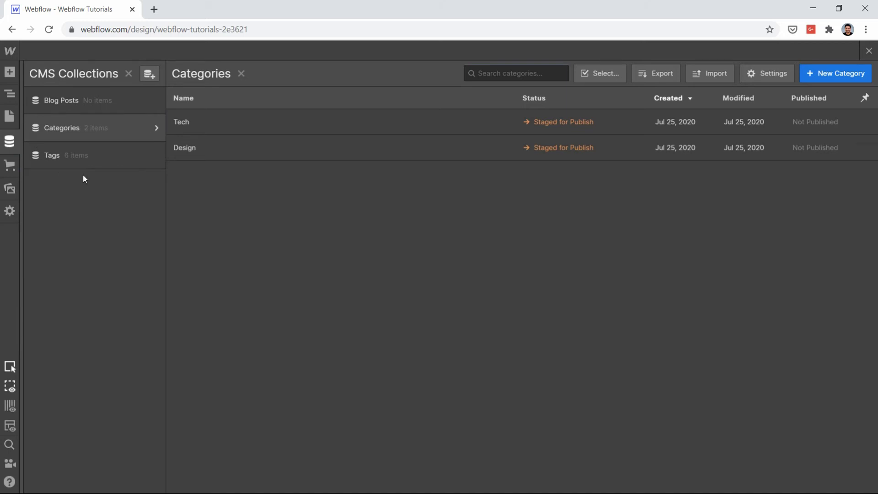
pyautogui.click(99, 99)
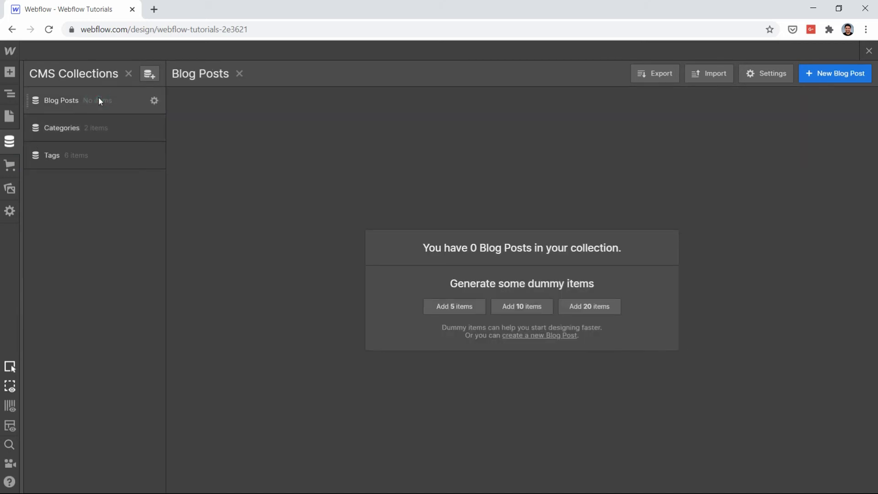
# - Start a blog post named 'My first blog', then cancel and discard it
pyautogui.click(822, 76)
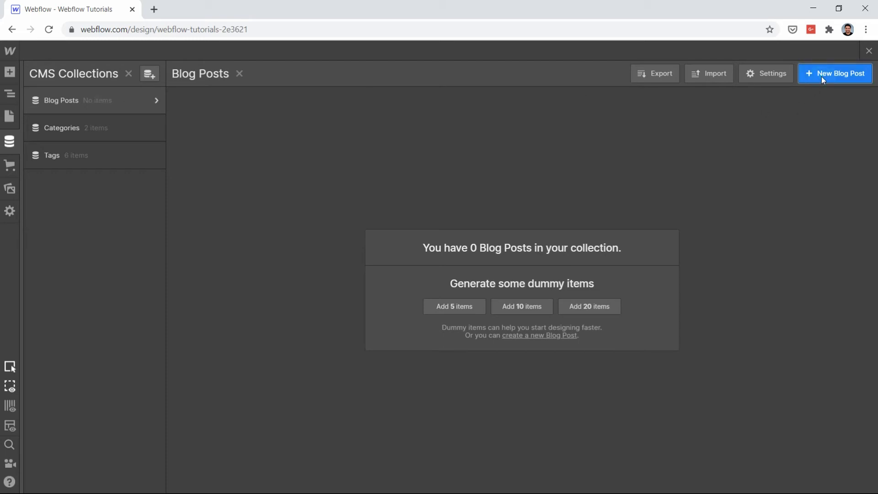
pyautogui.scroll(-1, 649, 249)
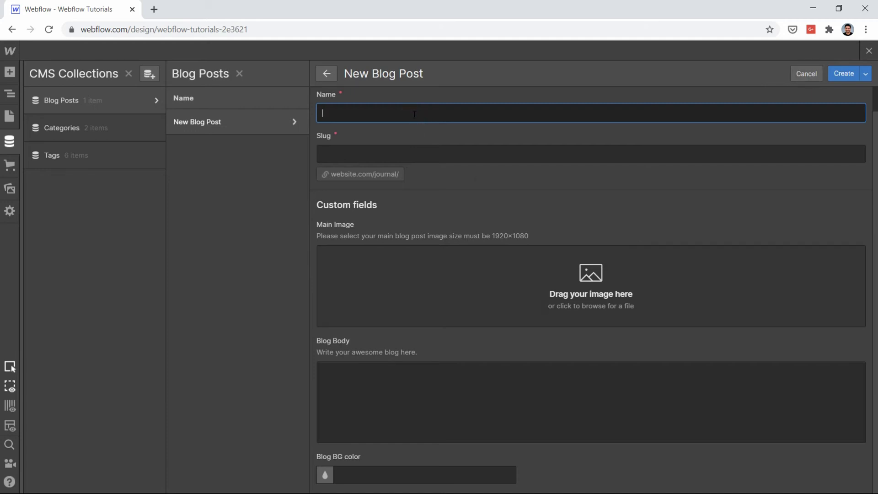
pyautogui.write('My first blog')
pyautogui.click(812, 72)
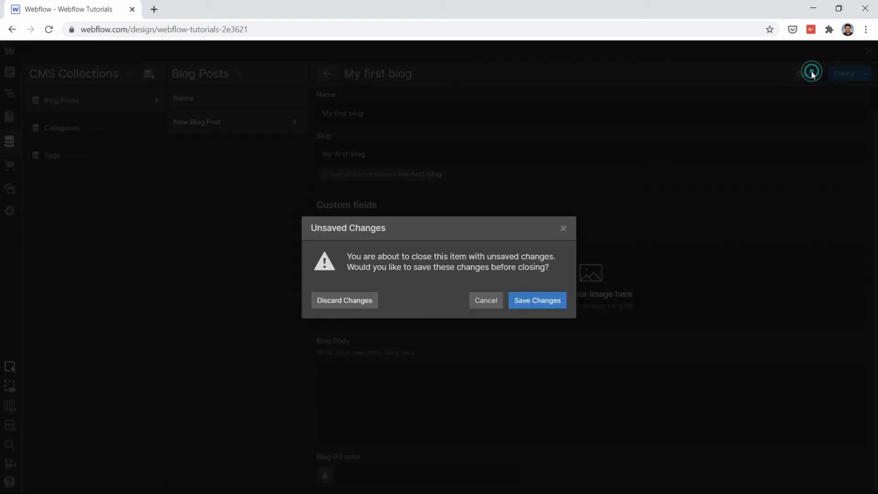
pyautogui.click(338, 303)
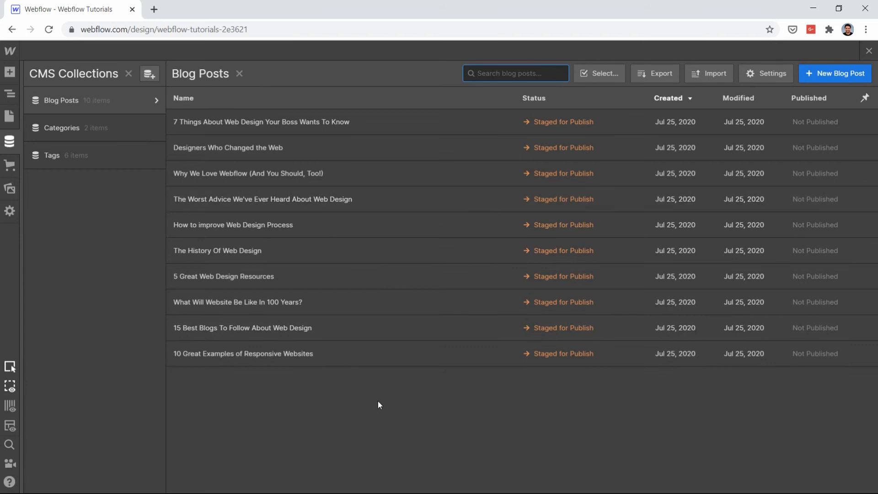
pyautogui.click(296, 130)
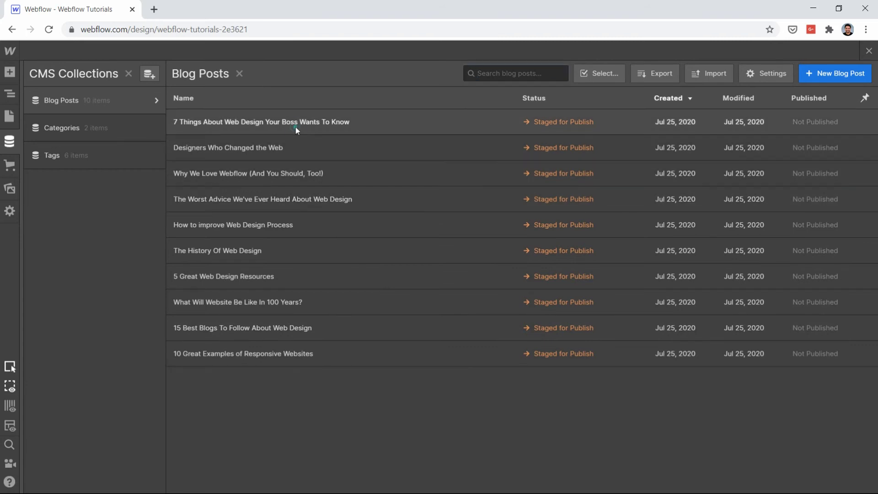
pyautogui.scroll(-4, 626, 258)
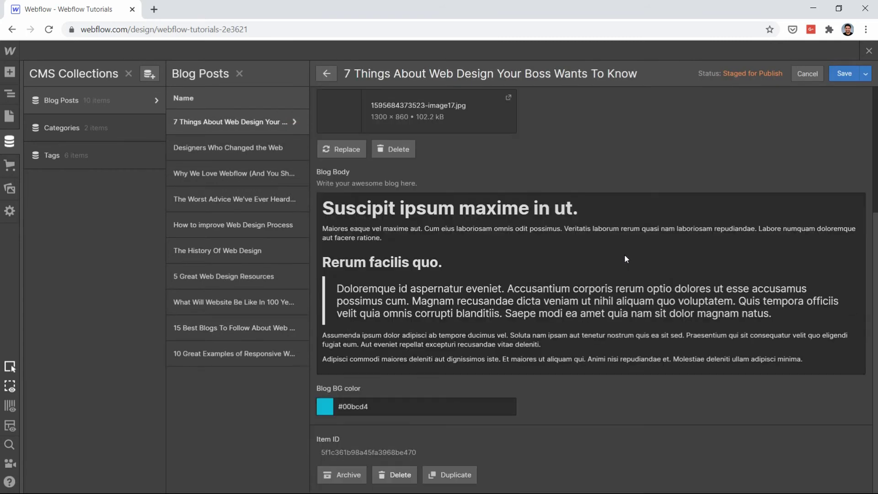
pyautogui.scroll(4, 625, 256)
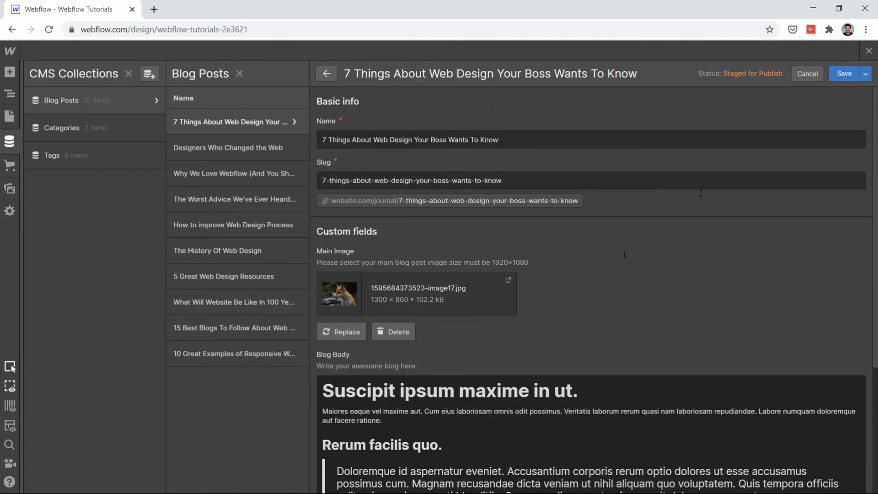
pyautogui.click(817, 74)
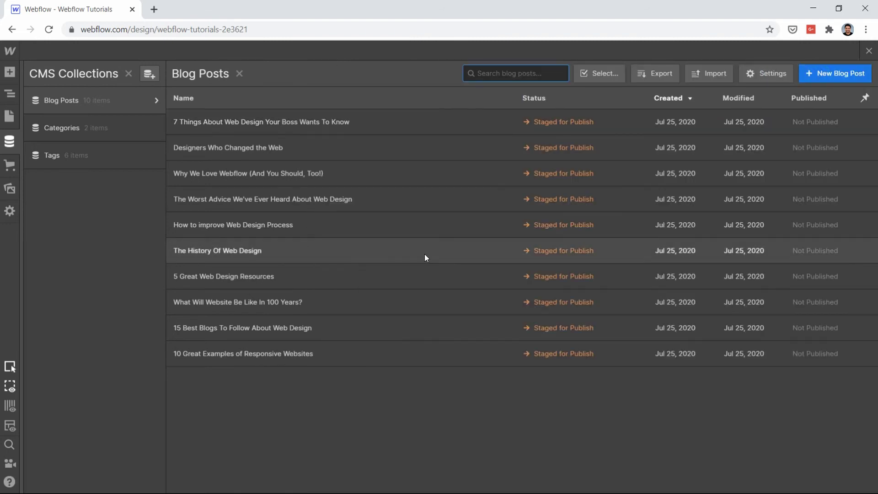
pyautogui.moveTo(154, 101)
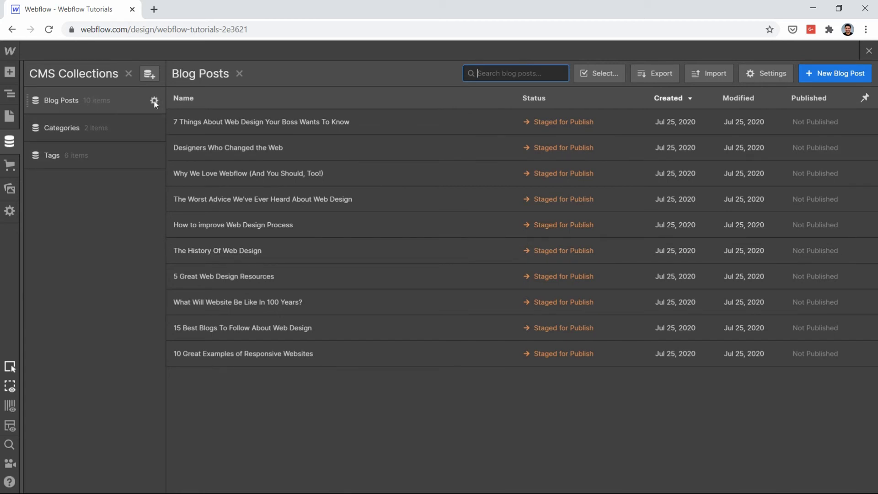
pyautogui.click(153, 100)
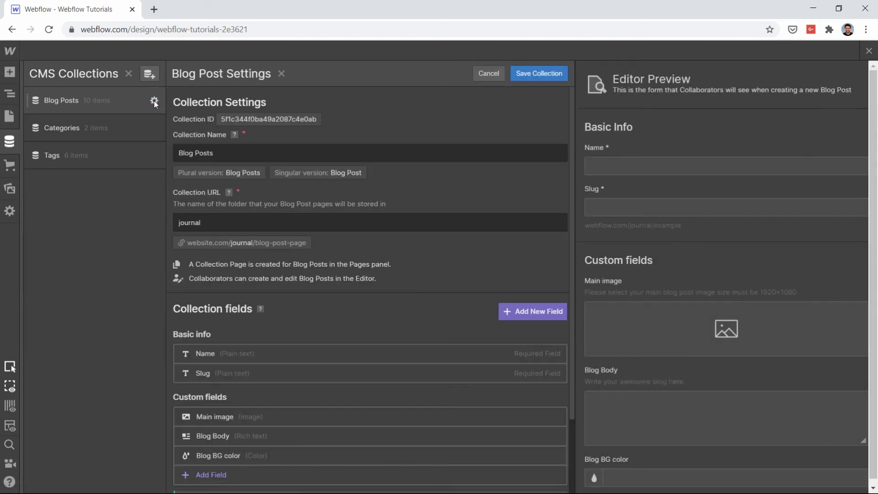
# - Add a multi-reference field named 'Tags' to Blog Posts
pyautogui.scroll(-2, 419, 138)
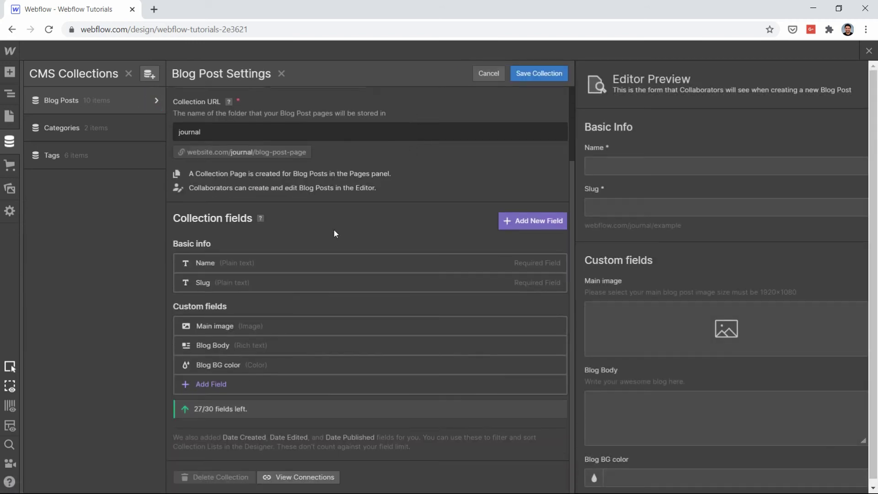
pyautogui.click(210, 384)
pyautogui.scroll(-4, 380, 347)
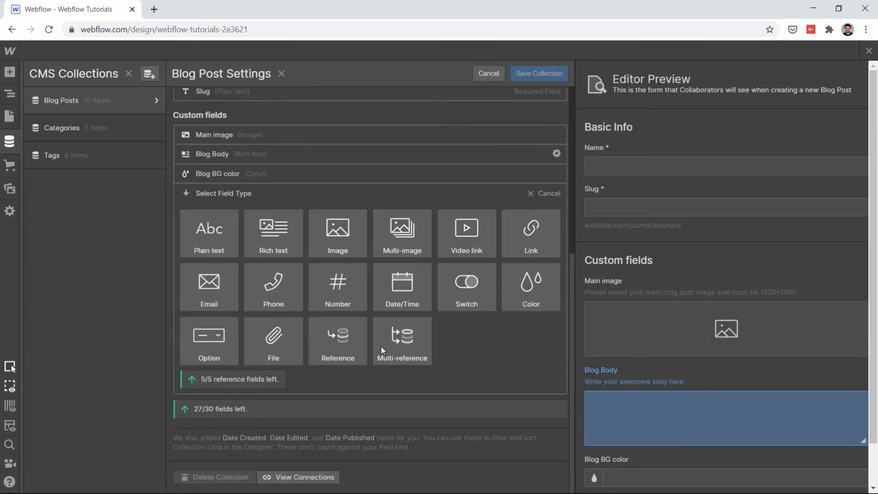
pyautogui.moveTo(381, 347)
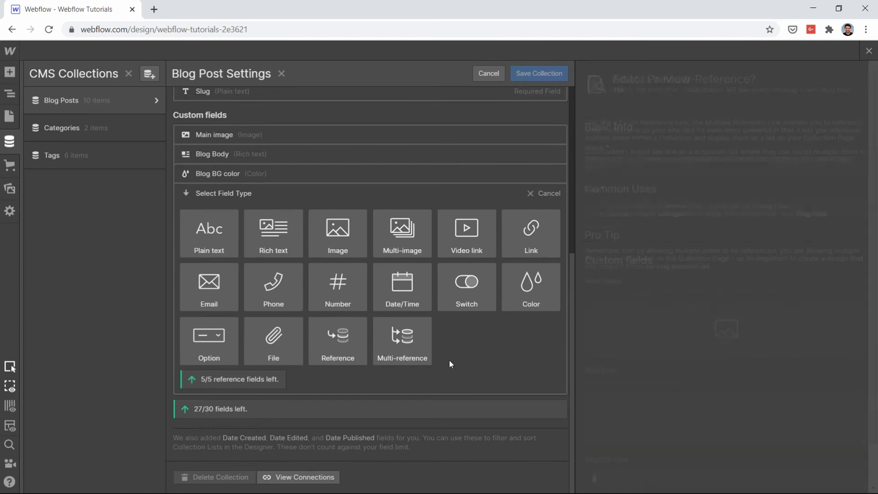
pyautogui.click(404, 341)
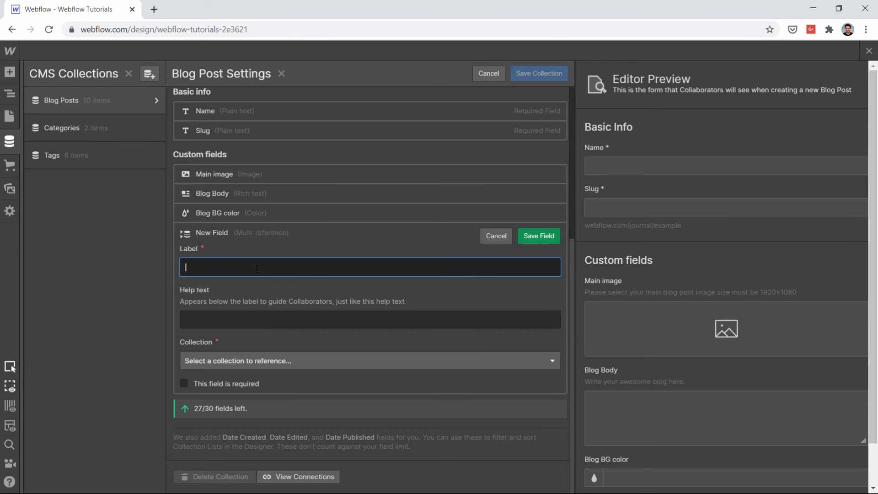
pyautogui.write('Tags')
# - Give it help text 'Select one or many tags for your blog post', link Tags, make it required, and save
pyautogui.click(234, 319)
pyautogui.write('Se')
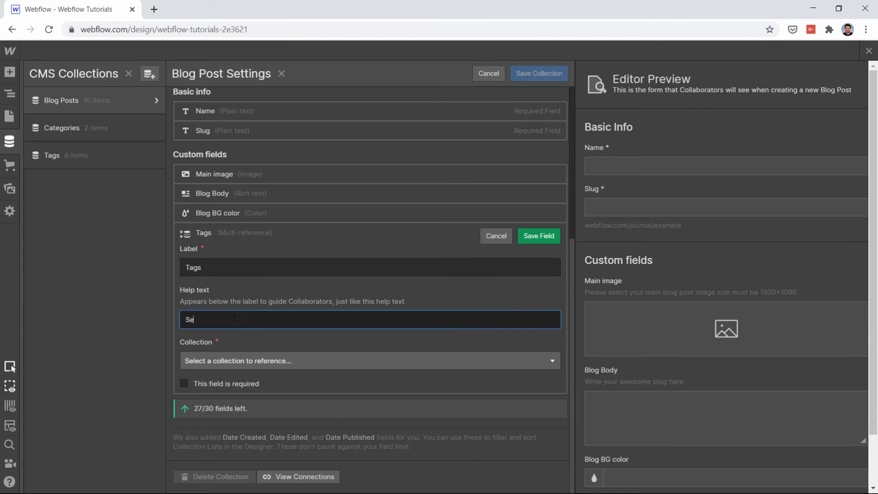
pyautogui.write('lect one or many tags for your blog post')
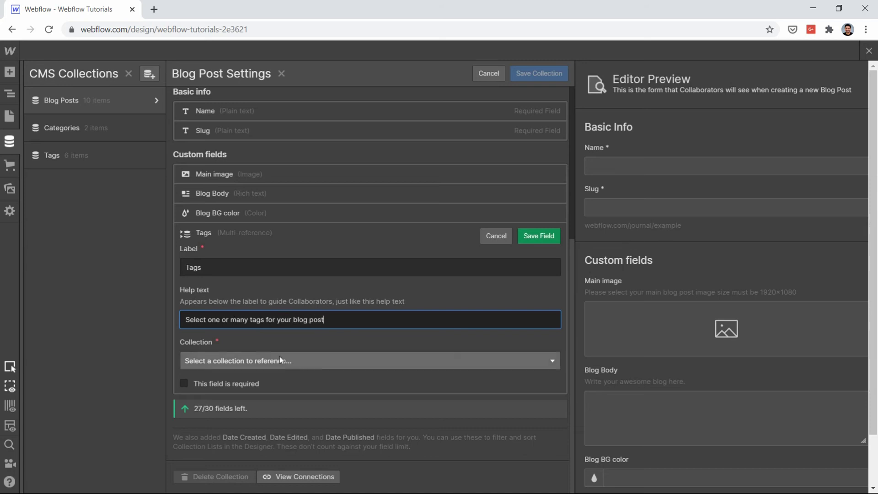
pyautogui.click(241, 361)
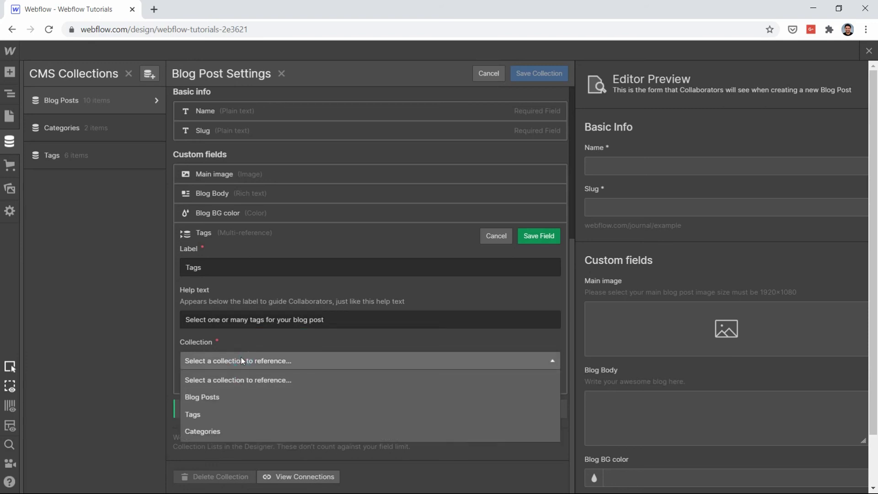
pyautogui.click(204, 413)
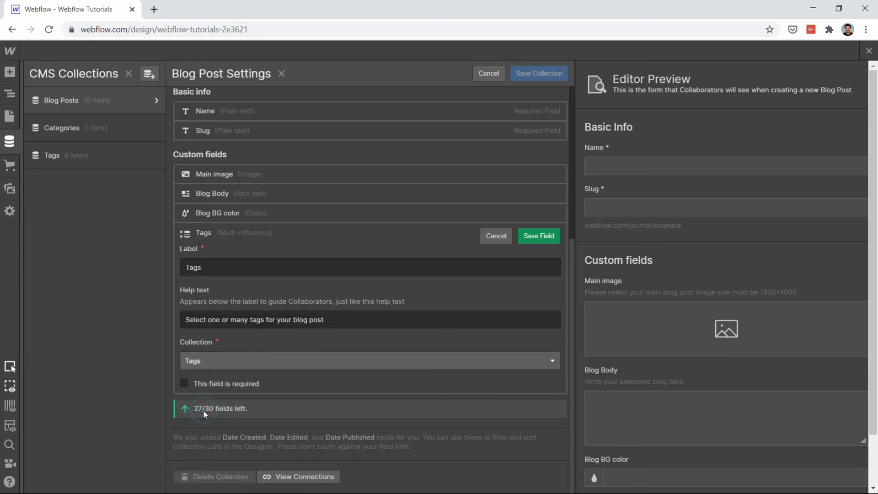
pyautogui.click(218, 385)
pyautogui.click(547, 239)
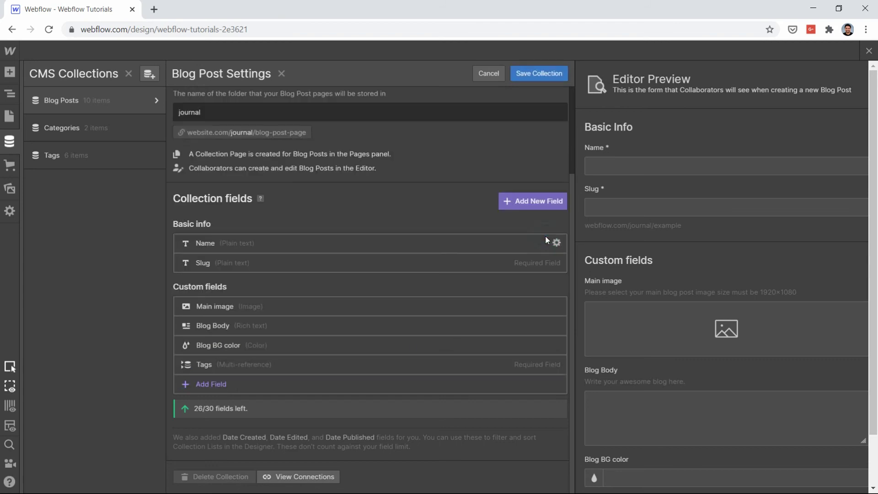
# - Add a 'Category' reference field to Blog Posts that links to the Categories collection
pyautogui.click(236, 385)
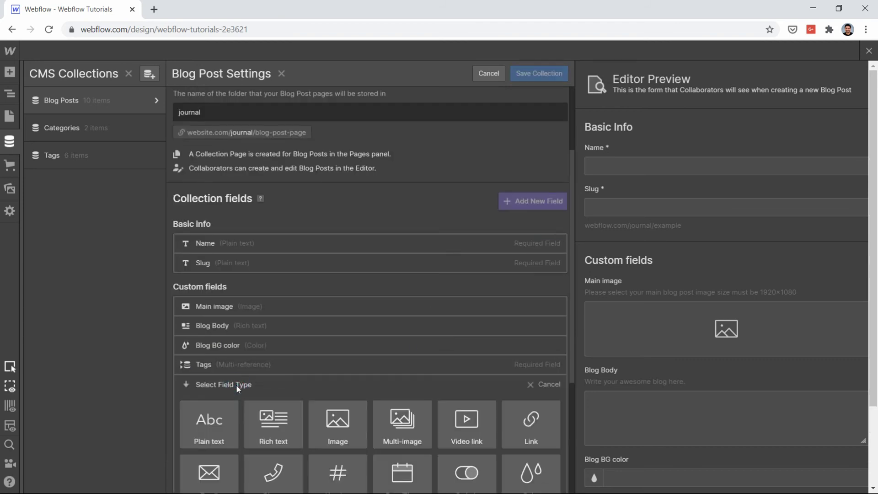
pyautogui.scroll(-4, 393, 346)
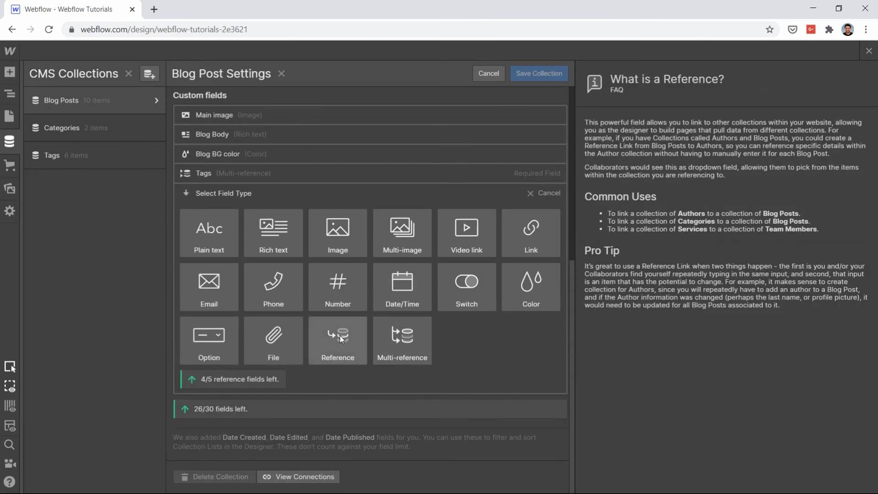
pyautogui.click(340, 338)
pyautogui.write('Ca')
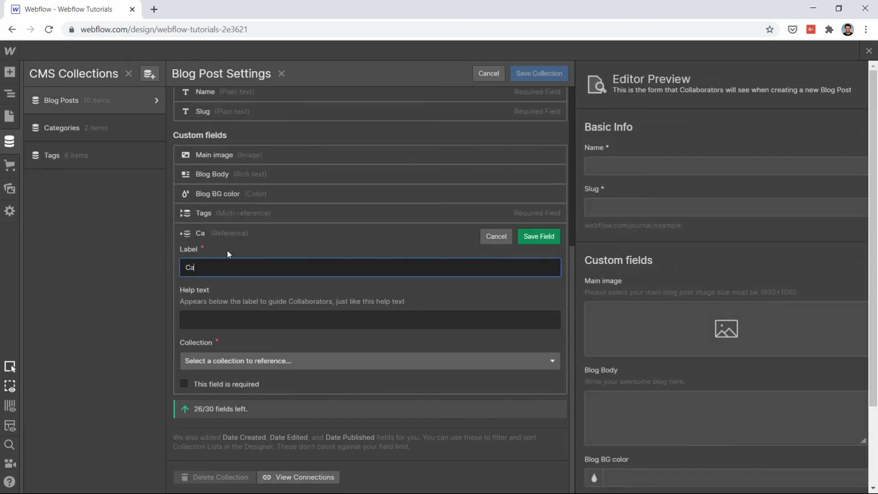
pyautogui.write('tegory')
pyautogui.click(222, 356)
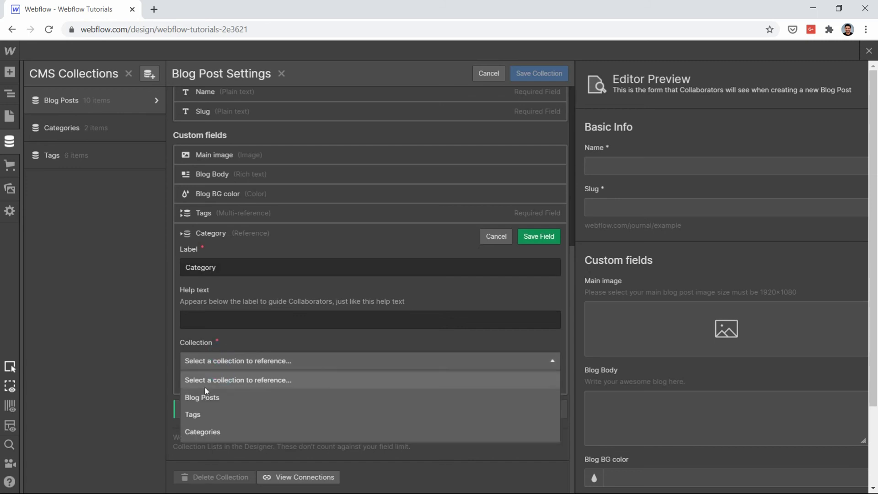
pyautogui.click(200, 431)
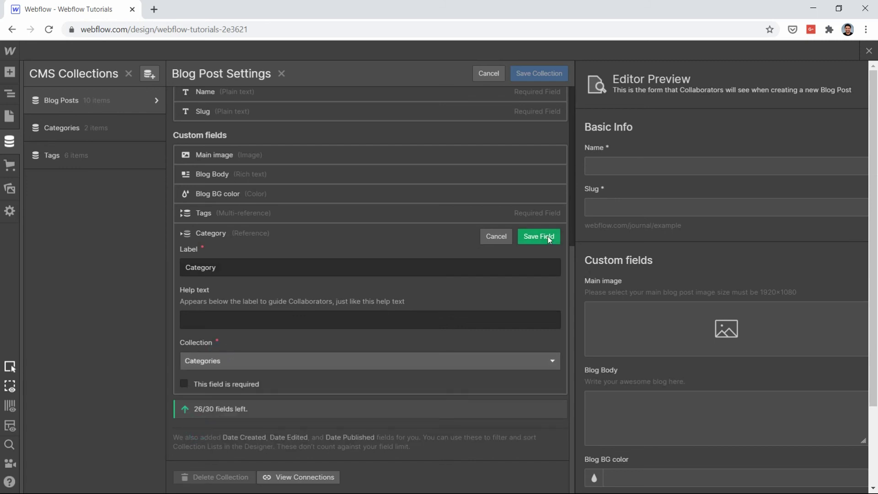
pyautogui.click(545, 236)
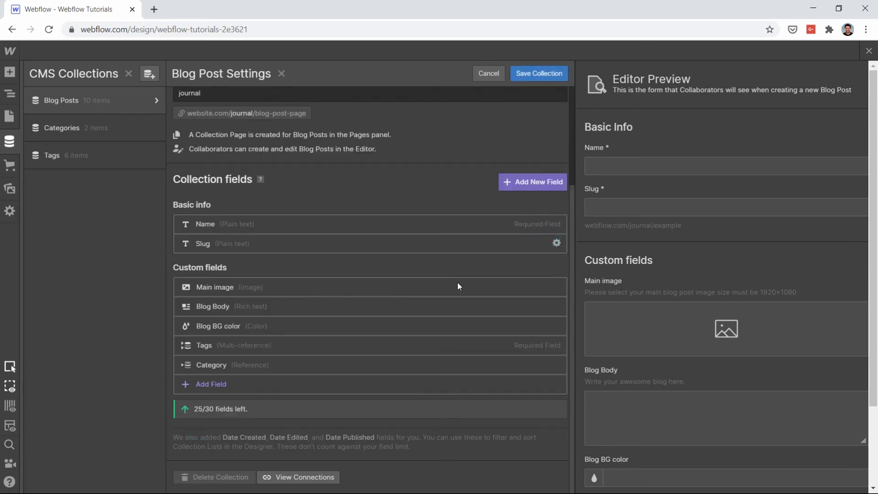
# - Make the Category field required and save its settings
pyautogui.click(226, 365)
pyautogui.click(206, 383)
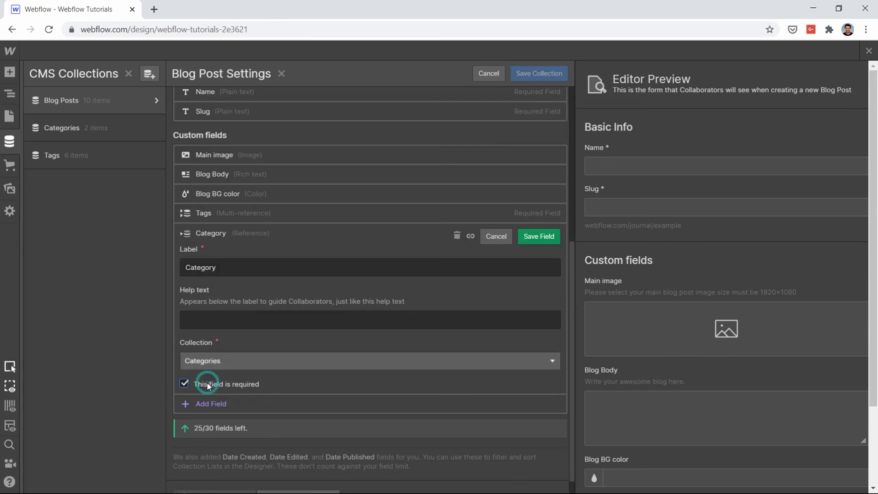
pyautogui.click(539, 236)
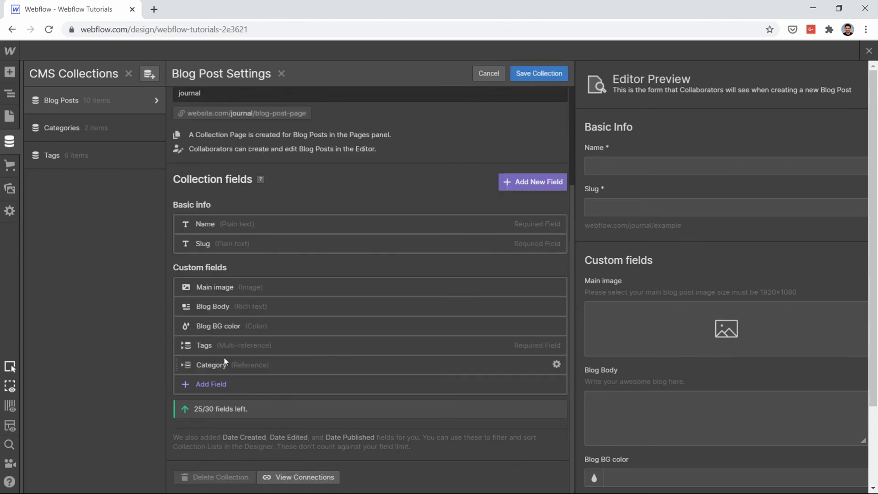
pyautogui.click(211, 366)
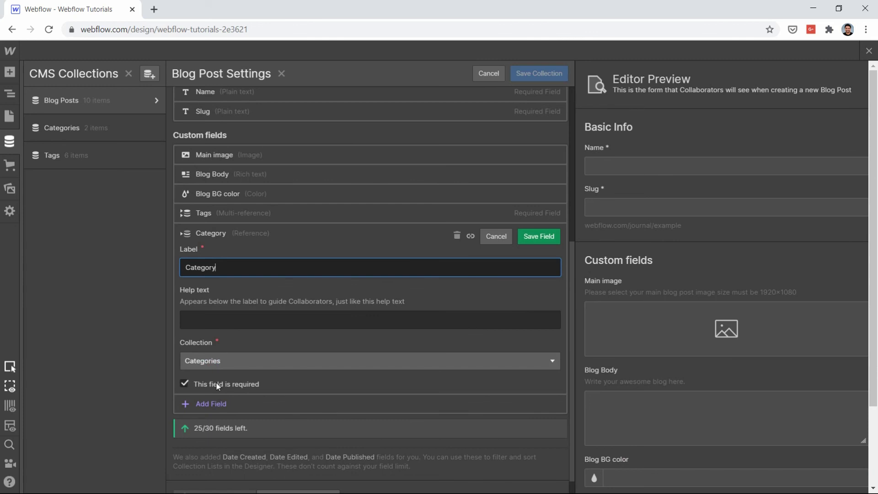
pyautogui.click(227, 384)
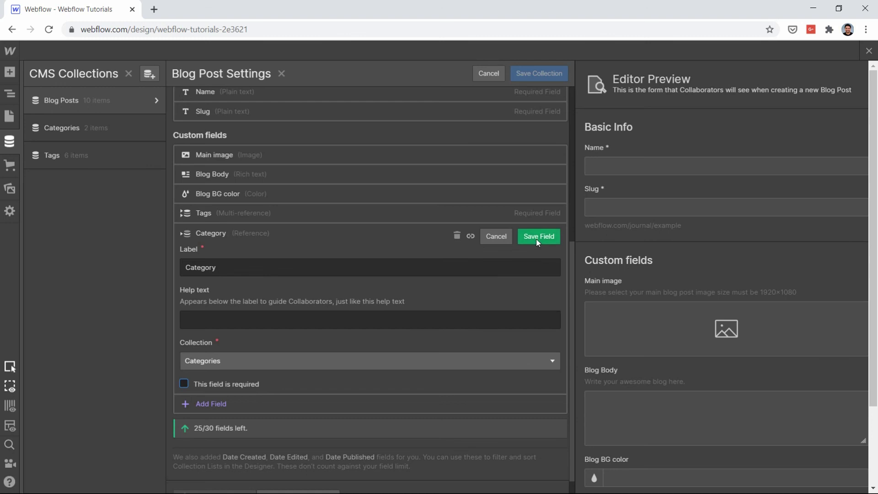
pyautogui.click(224, 384)
pyautogui.click(539, 236)
# - Reorder the fields so Category and Tags sit above Blog BG color
pyautogui.moveTo(176, 365); pyautogui.dragTo(177, 337)
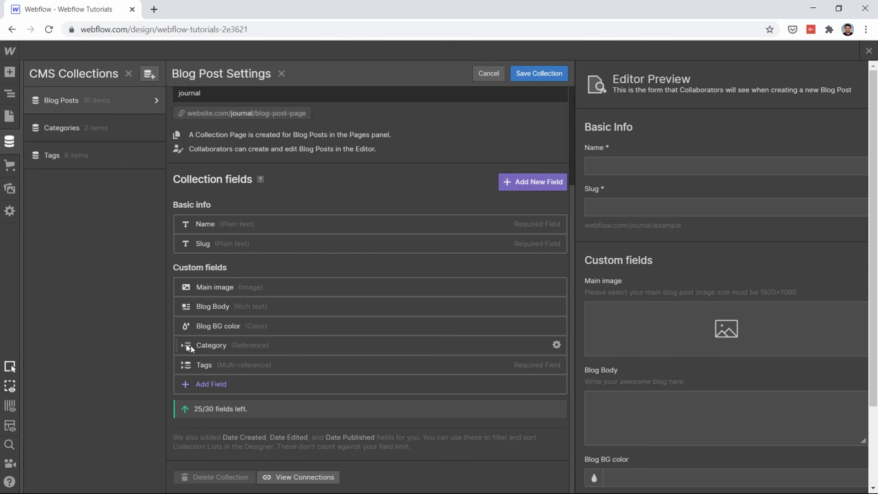
pyautogui.moveTo(176, 343); pyautogui.dragTo(175, 324)
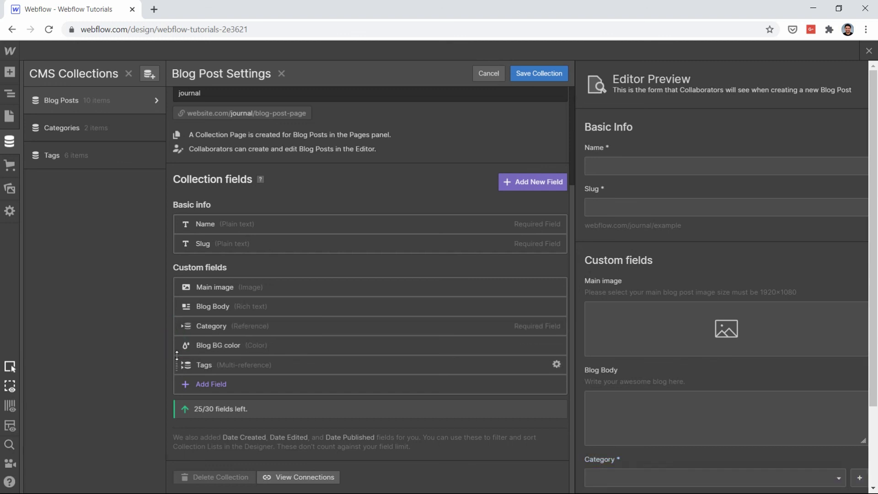
pyautogui.moveTo(177, 358); pyautogui.dragTo(181, 344)
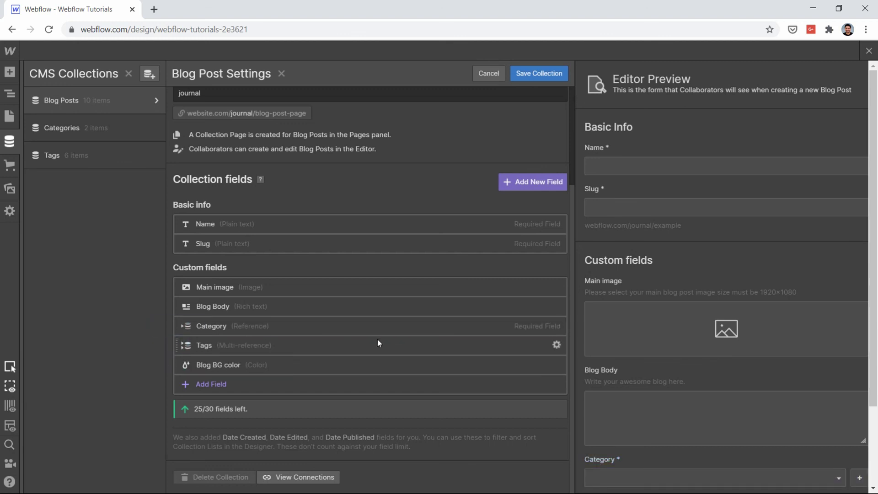
# - Save the Blog Posts collection and open the post '7 Things About Web Design Your Boss Wants To Know'
pyautogui.click(551, 77)
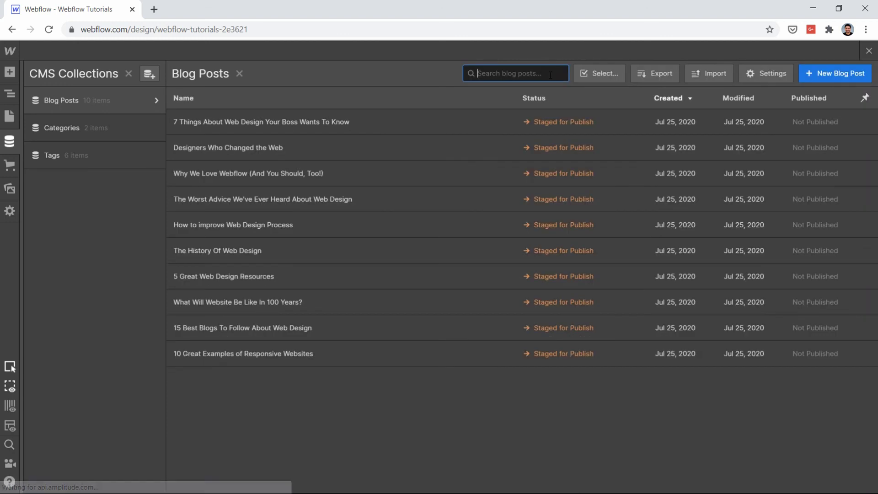
pyautogui.click(208, 131)
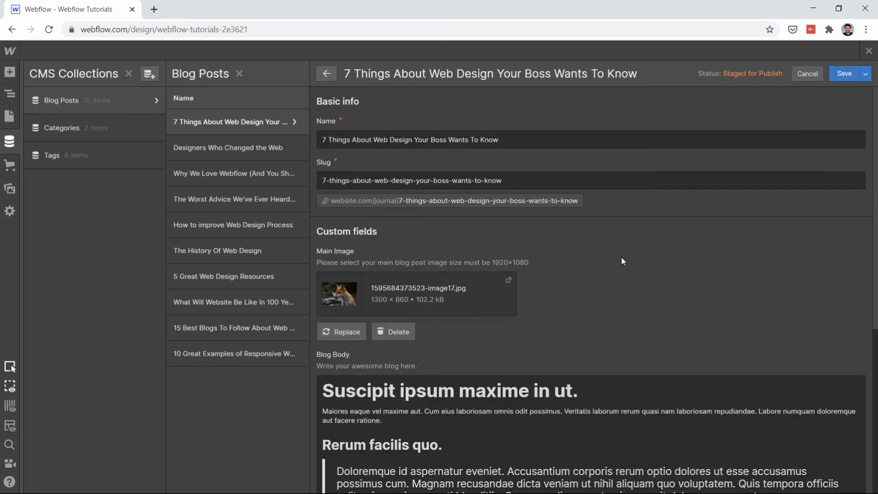
pyautogui.scroll(-2, 621, 261)
pyautogui.scroll(-4, 621, 261)
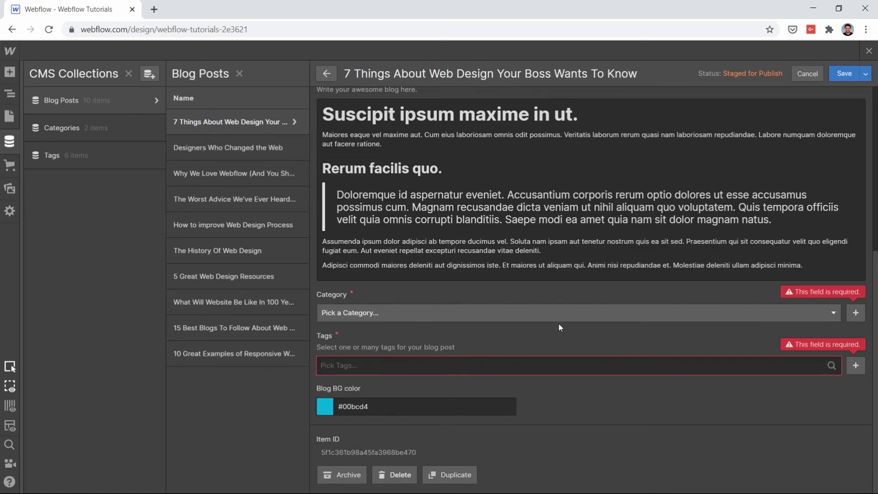
# - Give the post the Tech category and the Elementor and Webflow tags, then save it
pyautogui.click(519, 314)
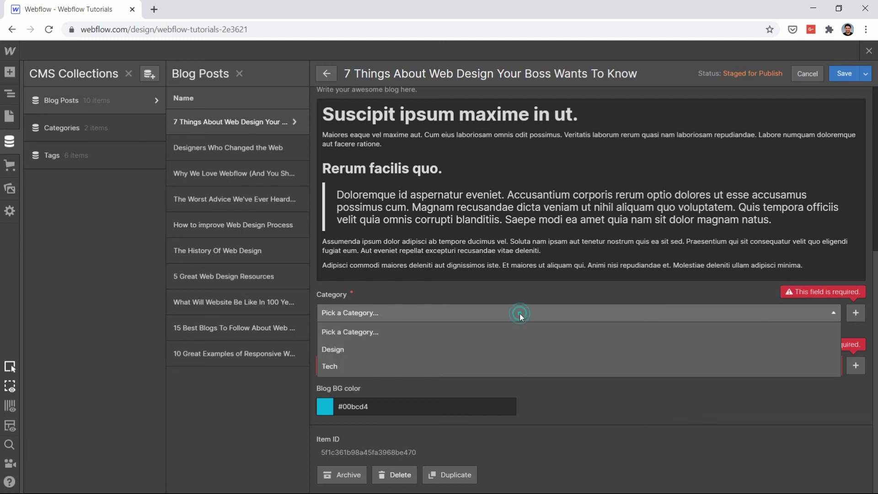
pyautogui.click(374, 364)
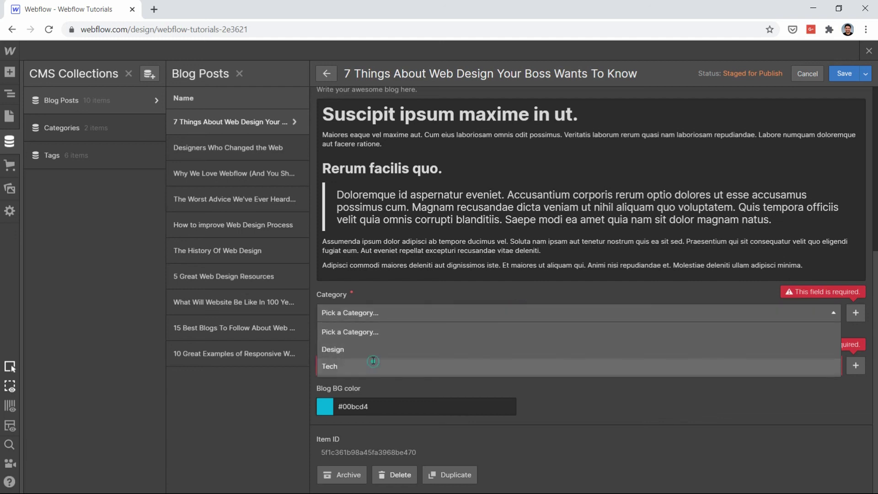
pyautogui.click(391, 361)
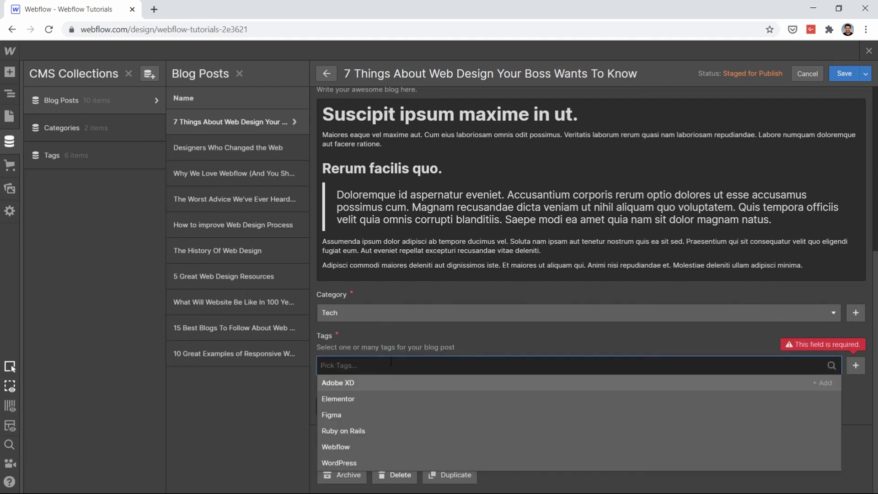
pyautogui.click(384, 400)
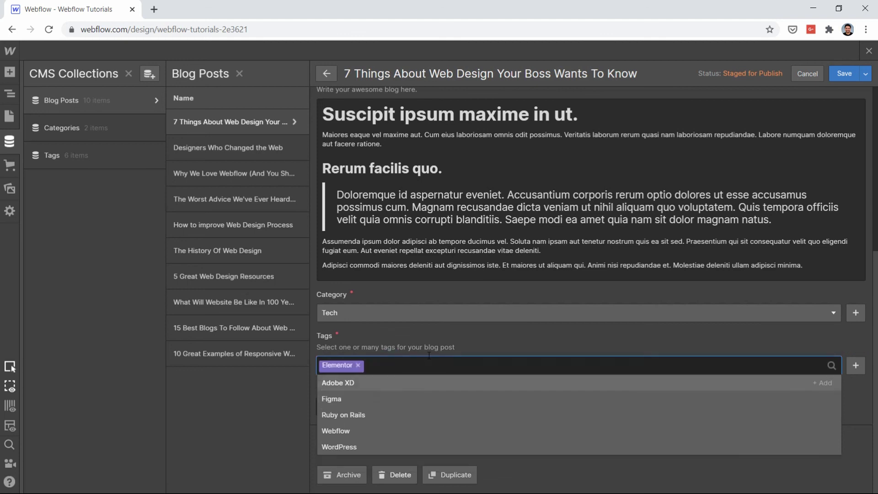
pyautogui.click(357, 434)
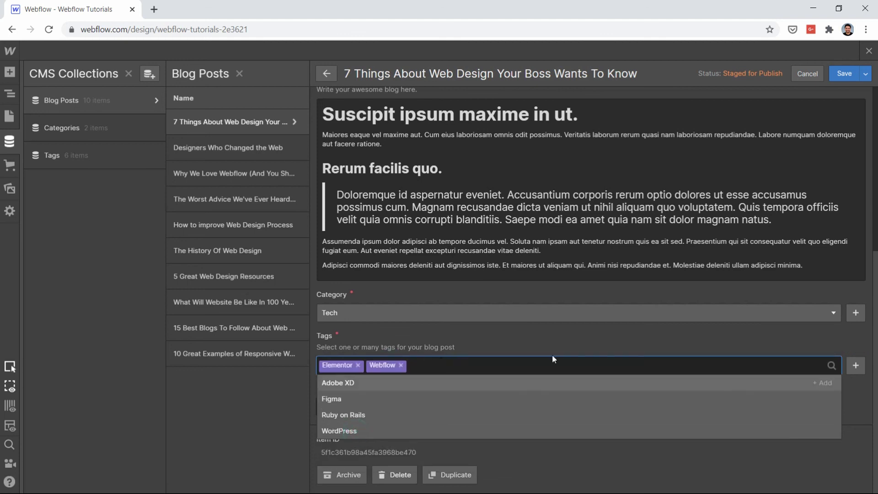
pyautogui.click(702, 465)
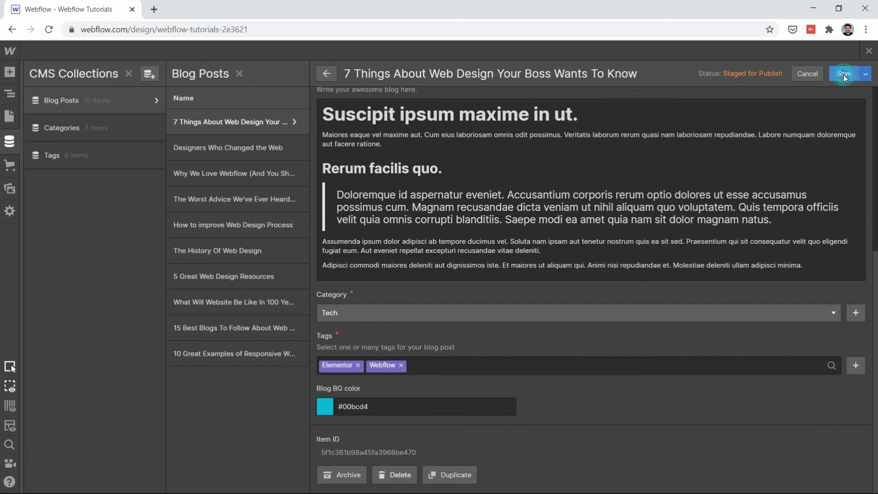
pyautogui.click(843, 74)
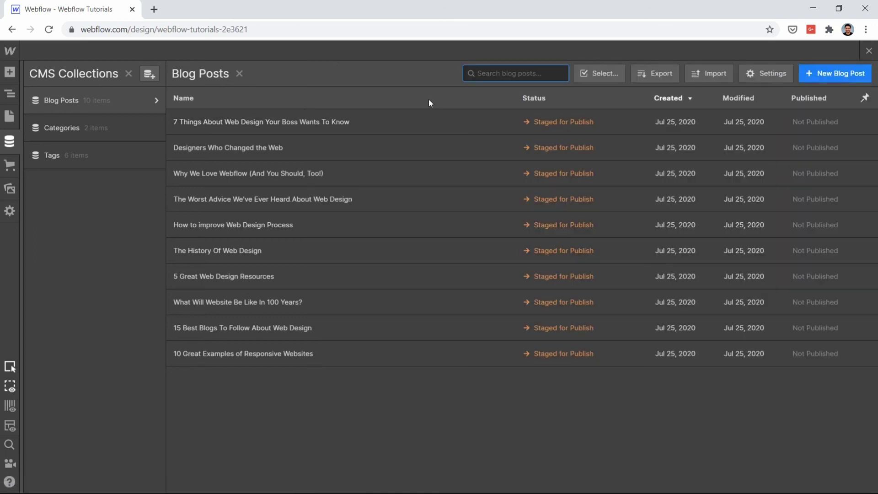
pyautogui.click(310, 120)
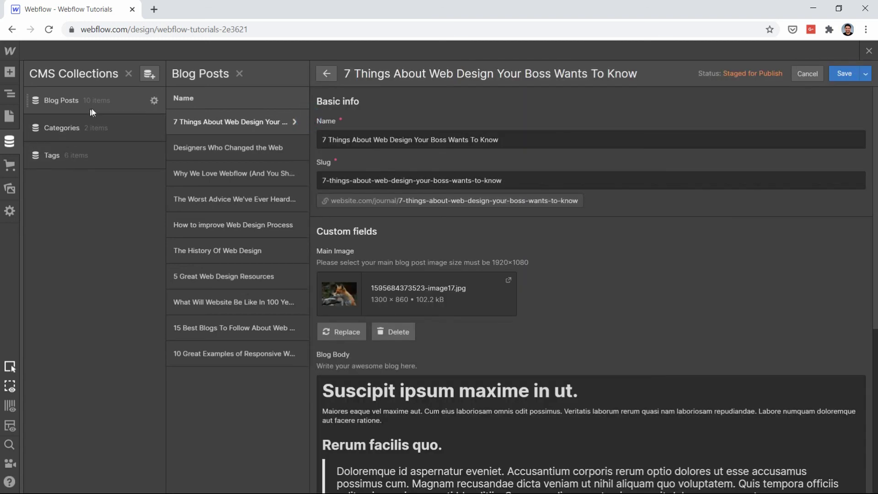
pyautogui.scroll(-6, 579, 286)
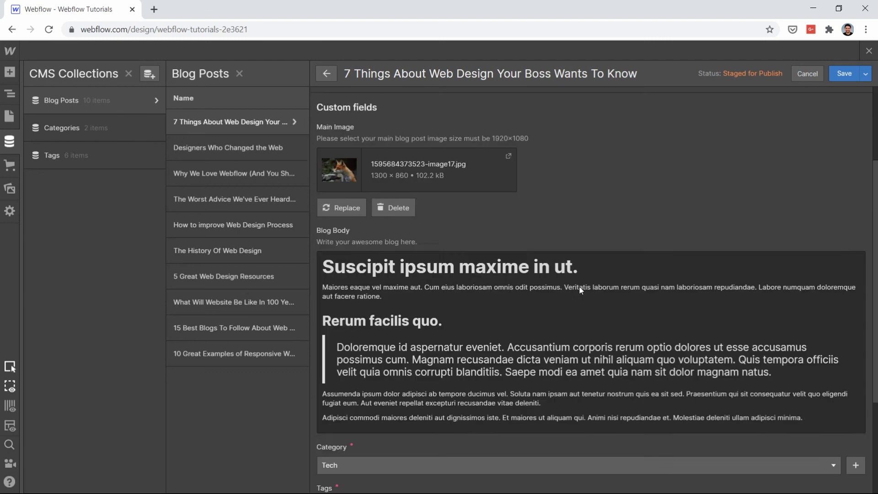